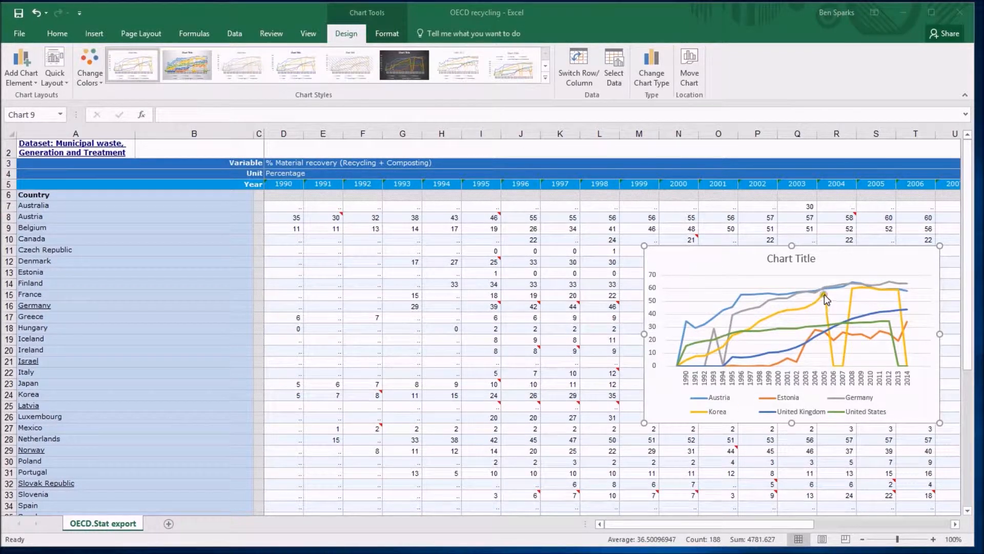
# Step: Open the chart's Select Data Source dialog and review the legend series and horizontal axis label lists
pyautogui.moveTo(843, 366)
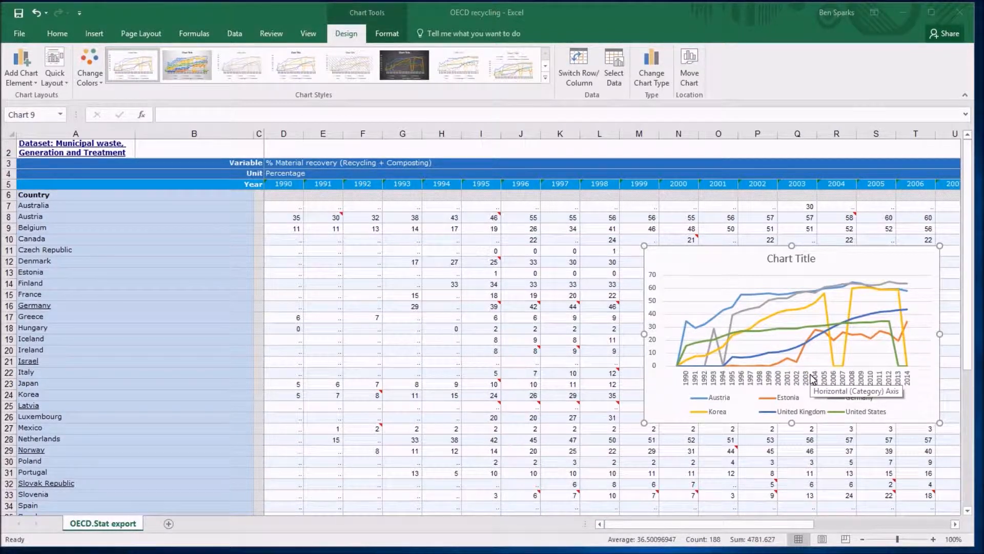
pyautogui.click(694, 265)
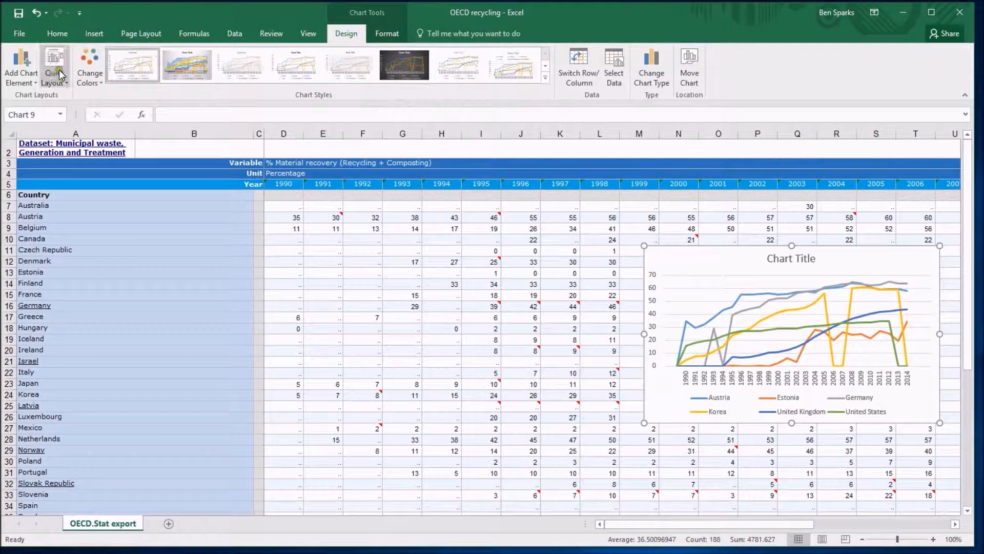
pyautogui.click(60, 37)
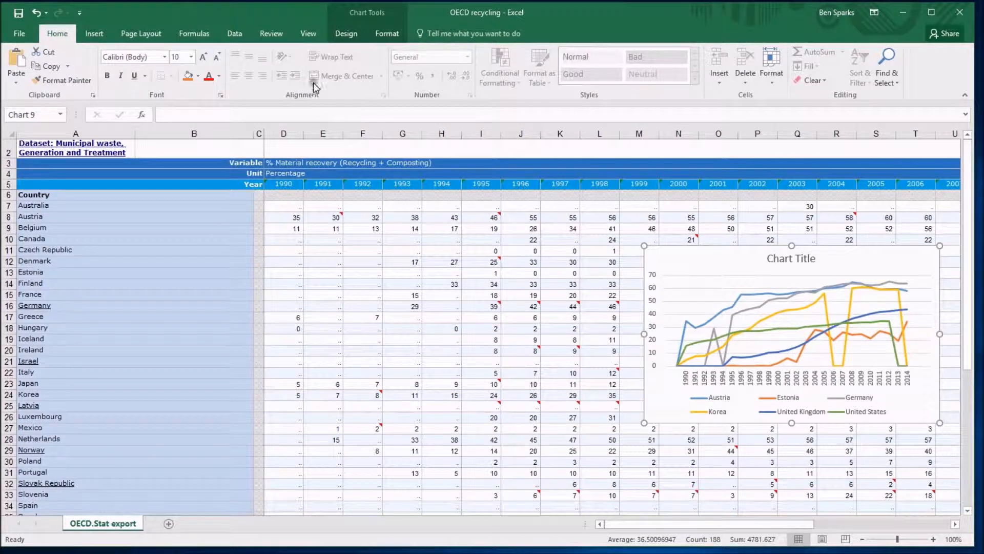
pyautogui.click(348, 36)
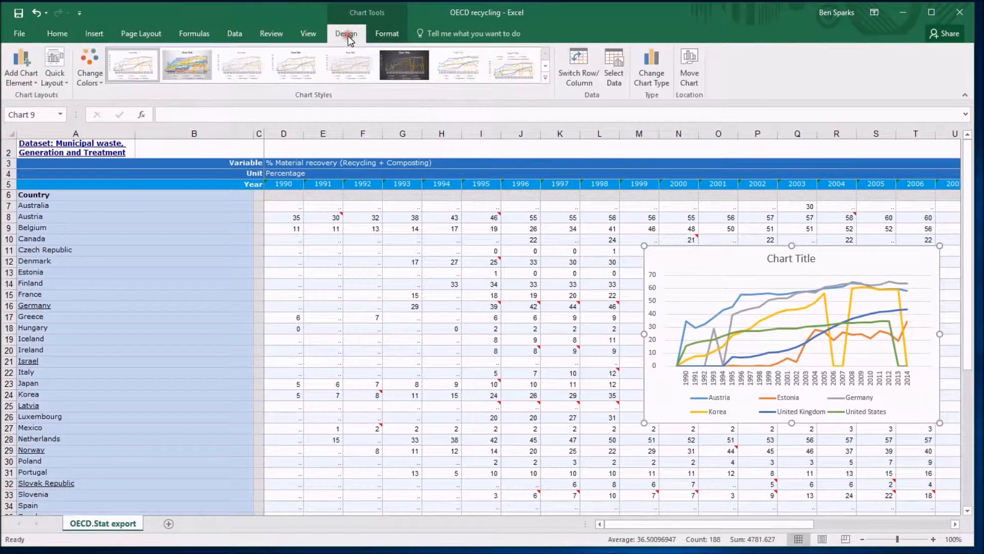
pyautogui.click(614, 69)
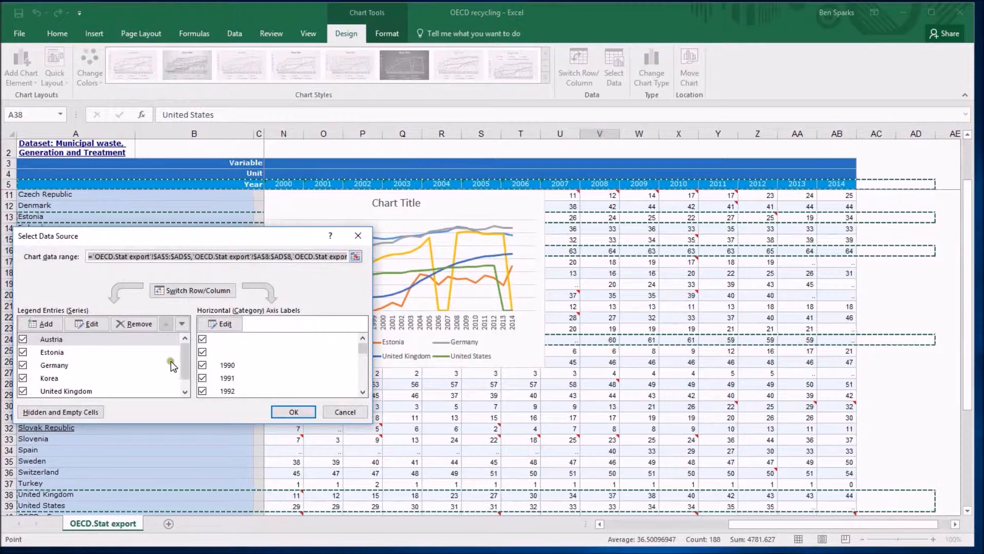
pyautogui.moveTo(186, 359)
pyautogui.mouseDown()
pyautogui.moveTo(183, 367)
pyautogui.moveTo(184, 354)
pyautogui.mouseUp()
pyautogui.moveTo(362, 350)
pyautogui.mouseDown()
pyautogui.moveTo(363, 380)
pyautogui.moveTo(359, 332)
pyautogui.mouseUp()
pyautogui.click(294, 412)
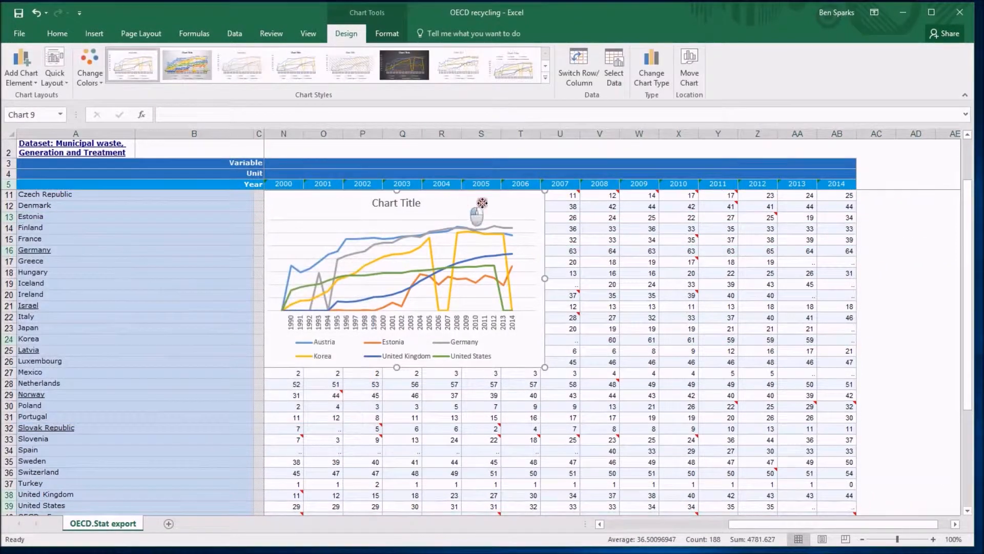
# Step: Move the chart to the right and untick the two blank entries at the top of the horizontal axis labels
pyautogui.moveTo(461, 202); pyautogui.dragTo(712, 231)
pyautogui.click(614, 72)
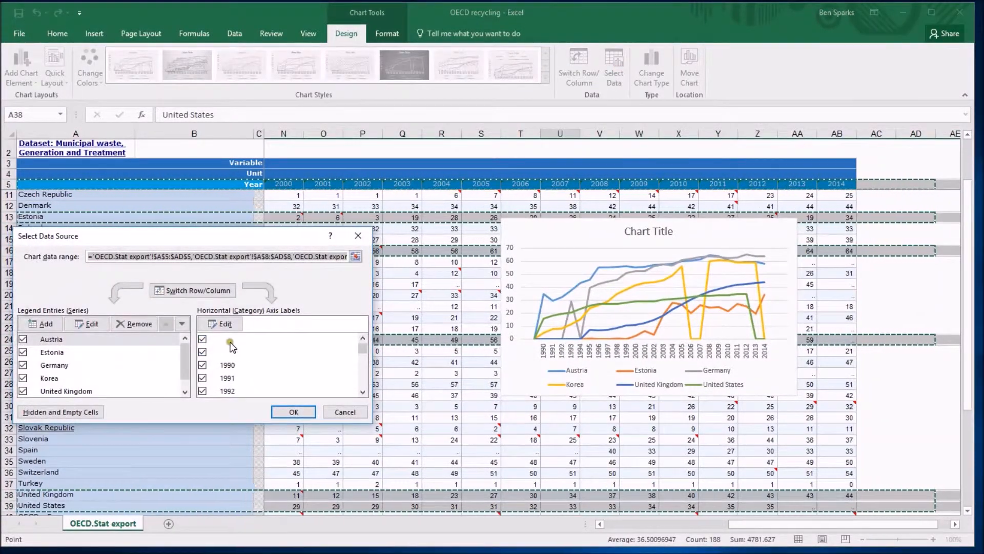
pyautogui.moveTo(362, 350)
pyautogui.mouseDown()
pyautogui.moveTo(363, 382)
pyautogui.moveTo(363, 350)
pyautogui.mouseUp()
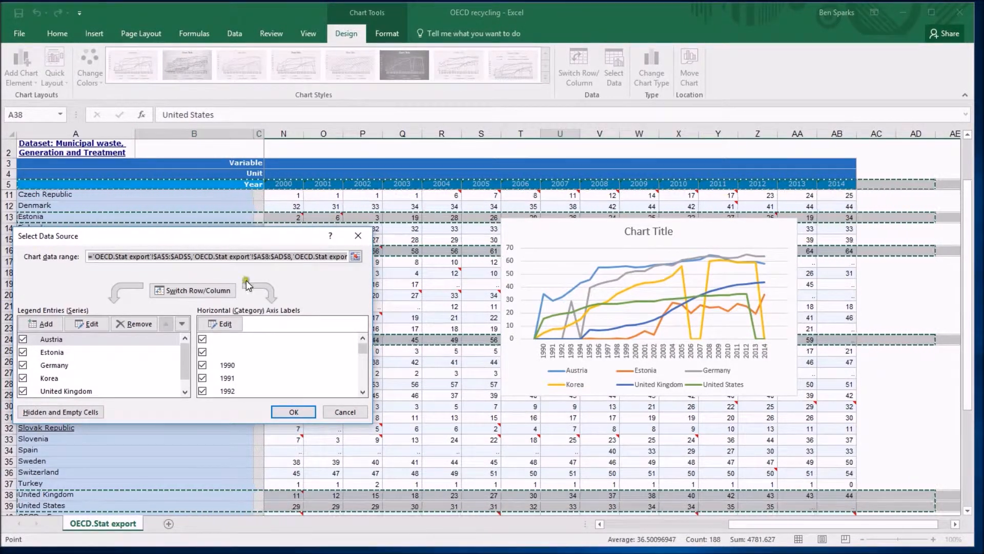
pyautogui.click(203, 340)
pyautogui.click(202, 353)
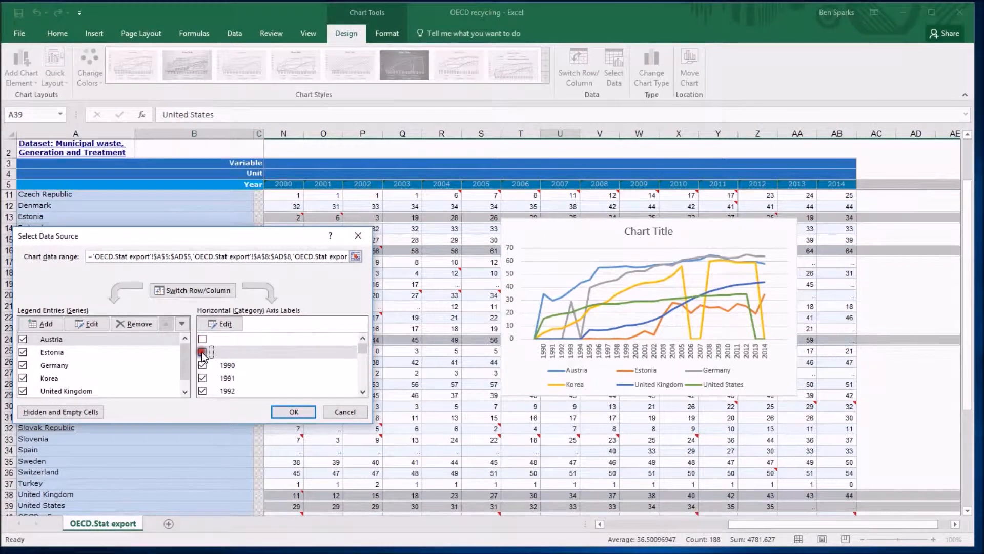
pyautogui.click(254, 351)
pyautogui.click(289, 410)
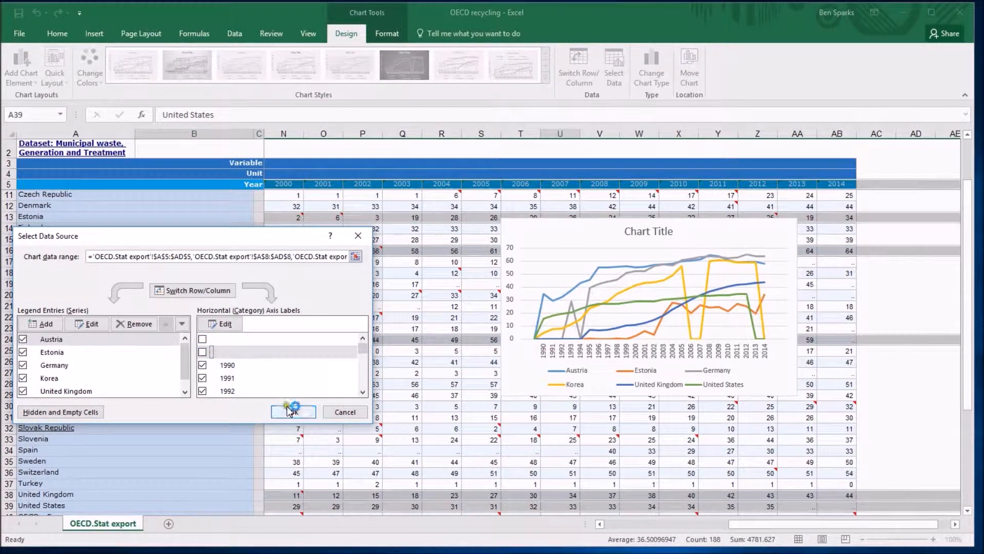
pyautogui.click(294, 409)
# Step: Untick the two blank entries at the end of the chart's horizontal axis labels list
pyautogui.click(585, 378)
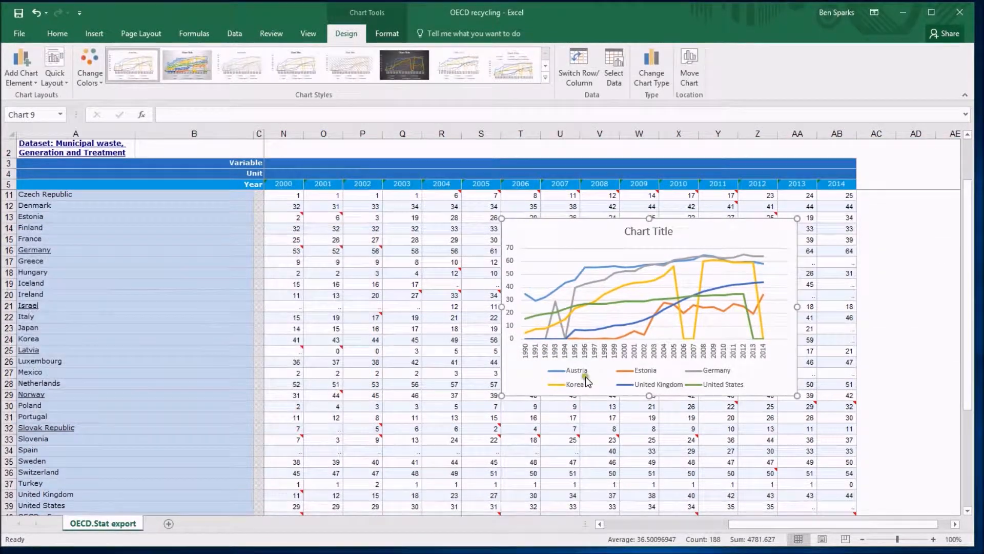
pyautogui.click(530, 343)
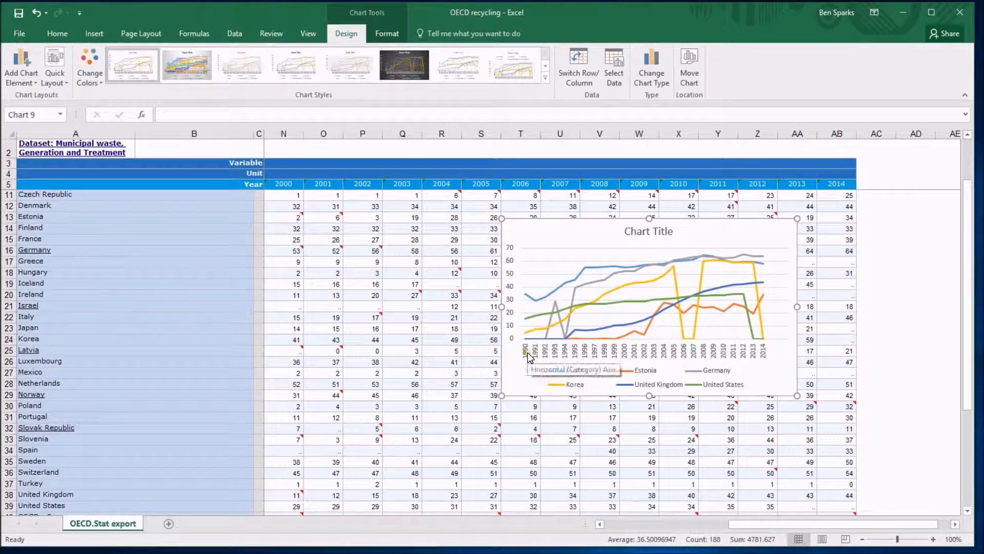
pyautogui.click(620, 83)
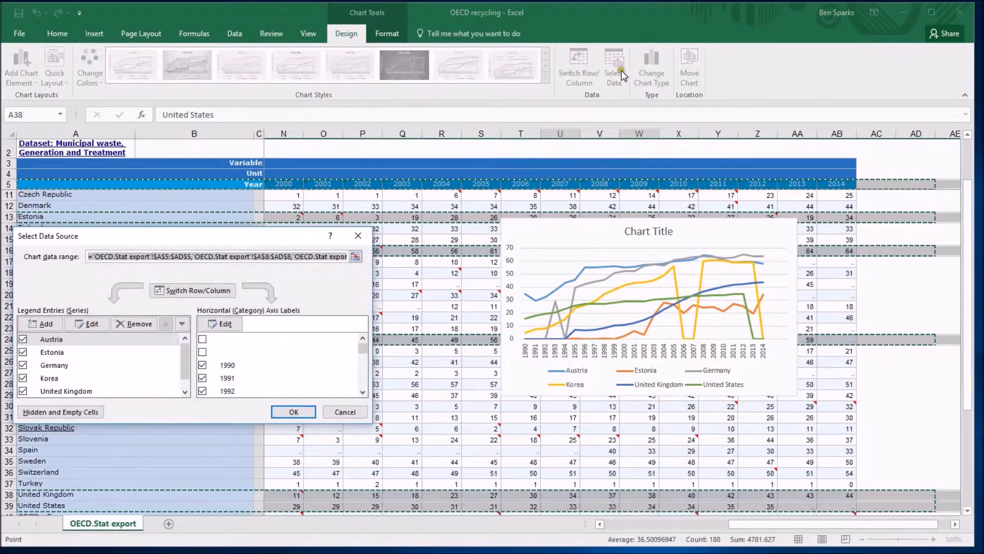
pyautogui.moveTo(364, 349); pyautogui.dragTo(378, 404)
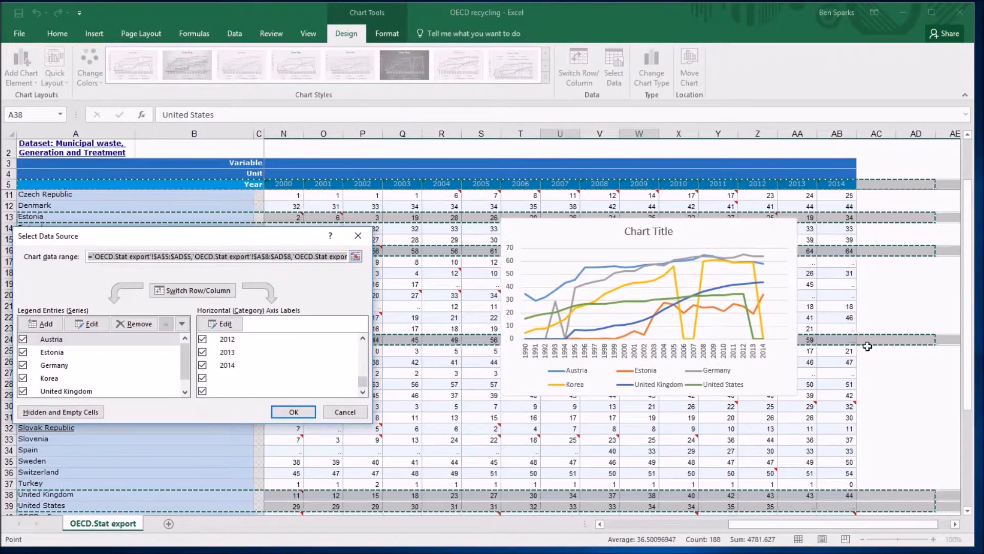
pyautogui.click(204, 391)
pyautogui.click(203, 378)
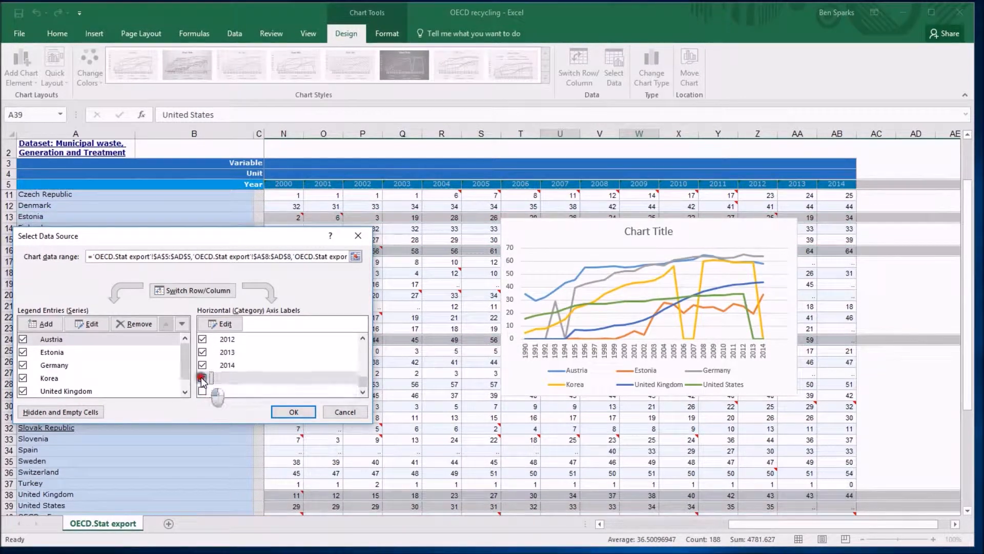
pyautogui.click(293, 414)
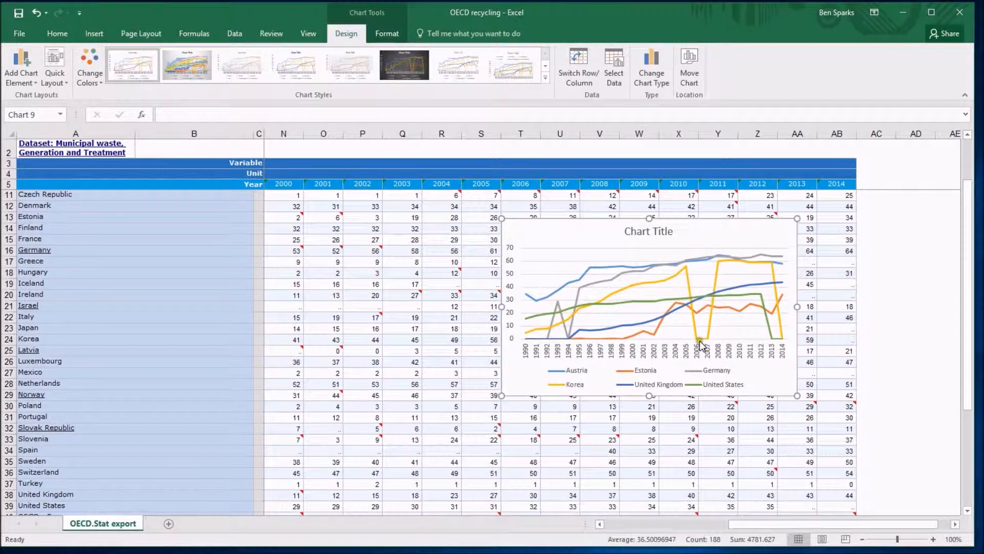
# Step: Move the chart down on the sheet, below the Korea row
pyautogui.moveTo(703, 338)
pyautogui.moveTo(764, 525); pyautogui.dragTo(607, 510)
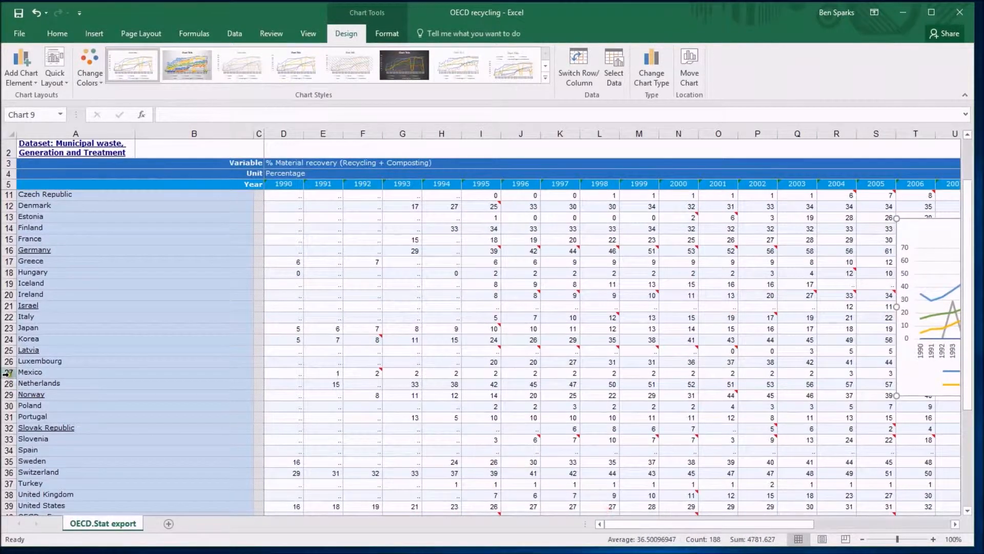
pyautogui.click(44, 340)
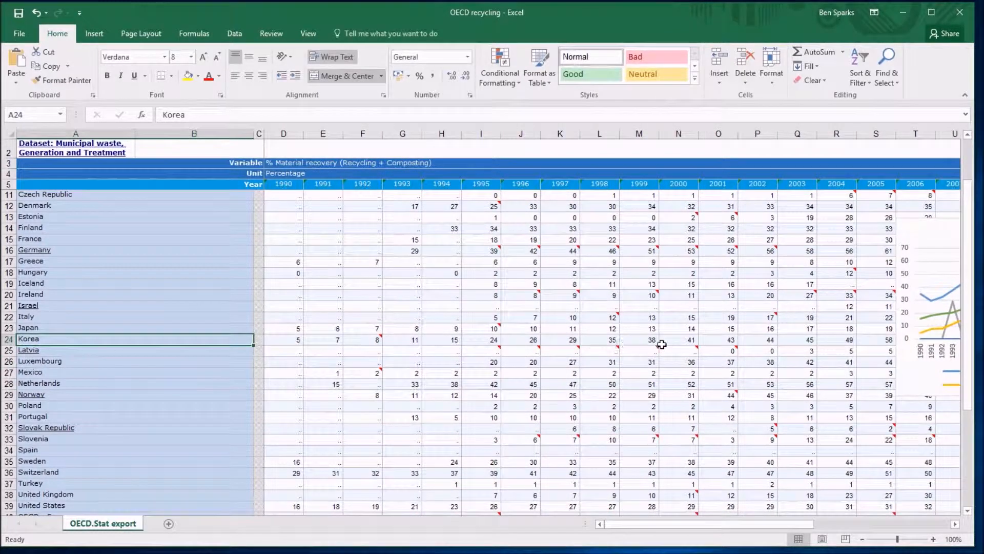
pyautogui.click(780, 342)
pyautogui.moveTo(723, 524); pyautogui.dragTo(809, 517)
pyautogui.moveTo(713, 229); pyautogui.dragTo(684, 374)
# Step: Inspect the '..' placeholder cells in the Korea, Estonia and Israel rows of the data
pyautogui.moveTo(647, 343); pyautogui.dragTo(682, 341)
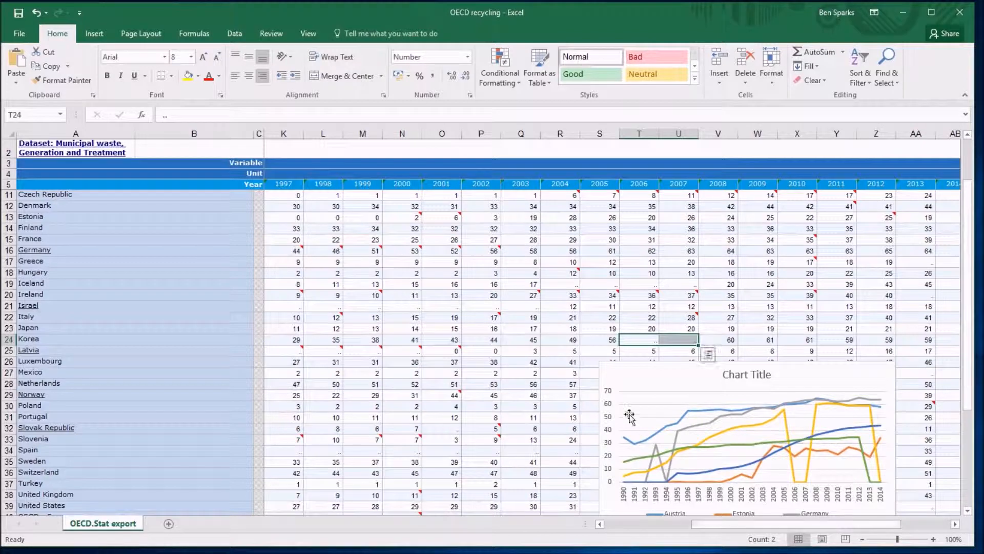
pyautogui.click(651, 341)
pyautogui.click(679, 341)
pyautogui.click(646, 340)
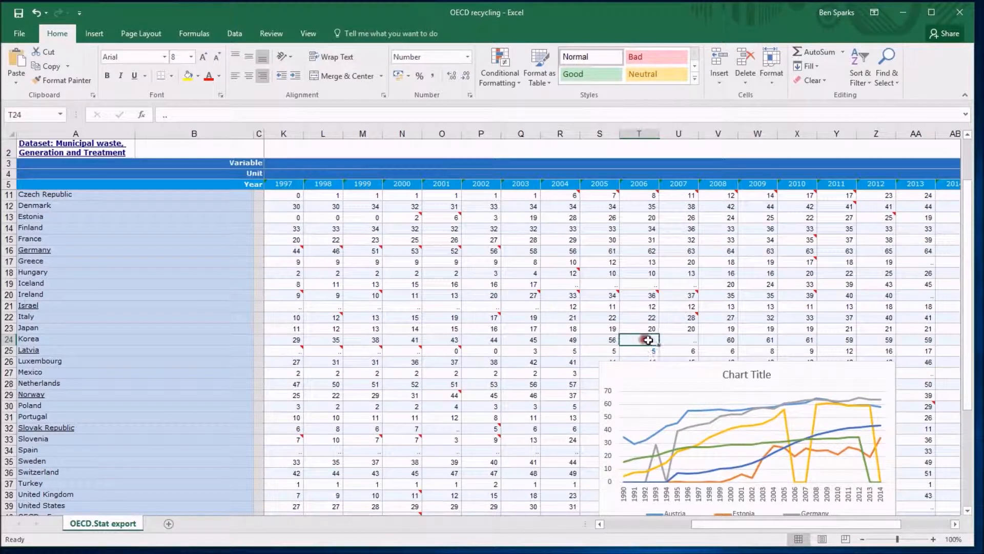
pyautogui.click(689, 339)
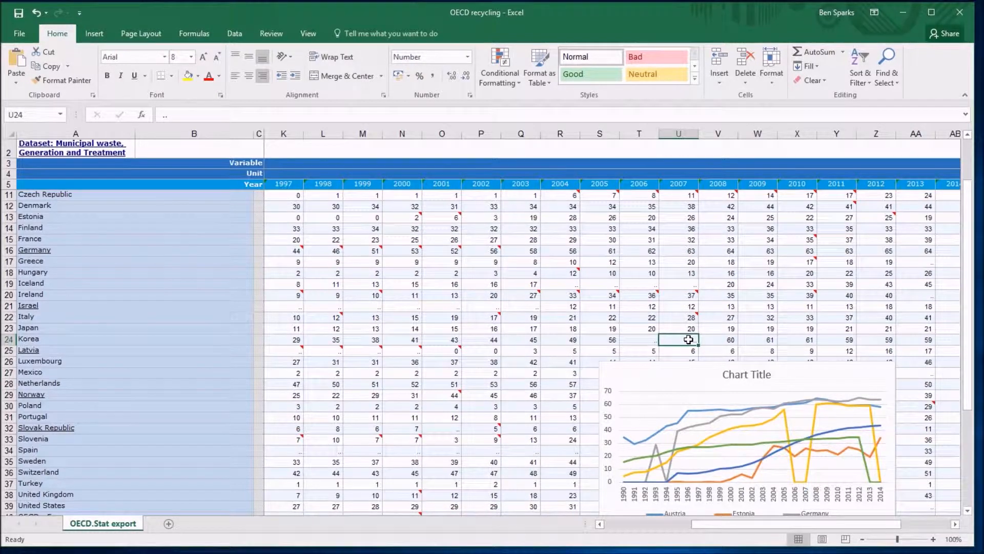
pyautogui.moveTo(731, 524); pyautogui.dragTo(651, 524)
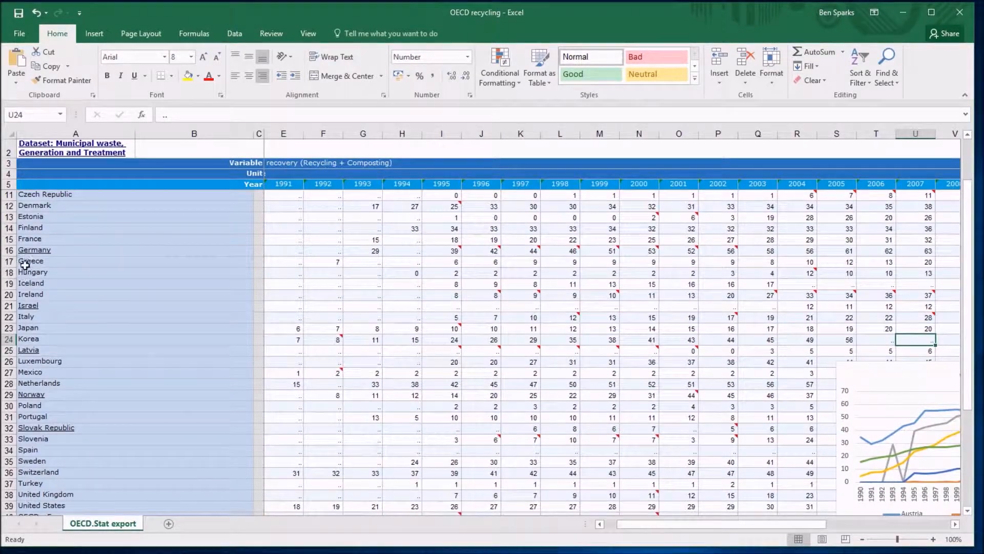
pyautogui.click(9, 216)
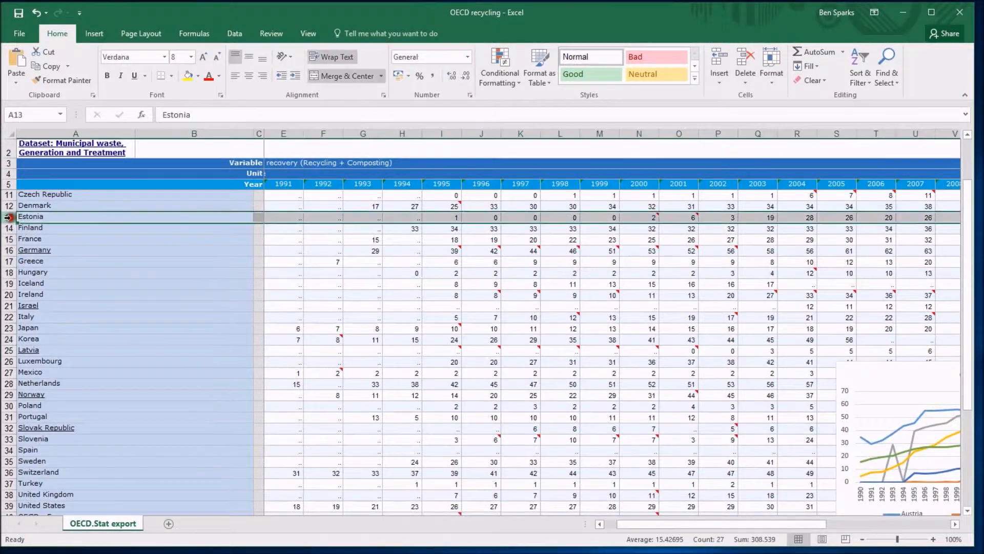
pyautogui.click(493, 216)
pyautogui.press('Right')
pyautogui.press('Right')
pyautogui.press('Right')
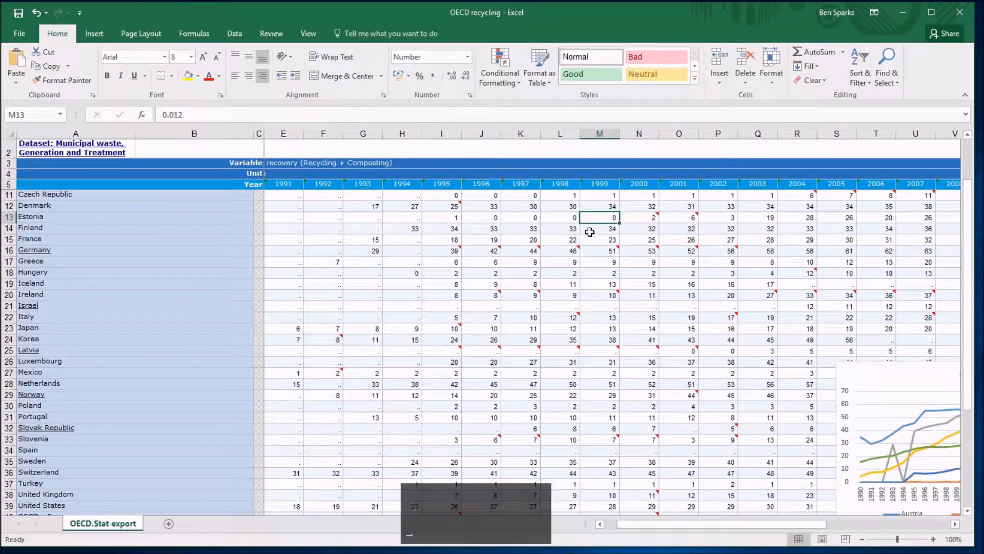
pyautogui.click(409, 217)
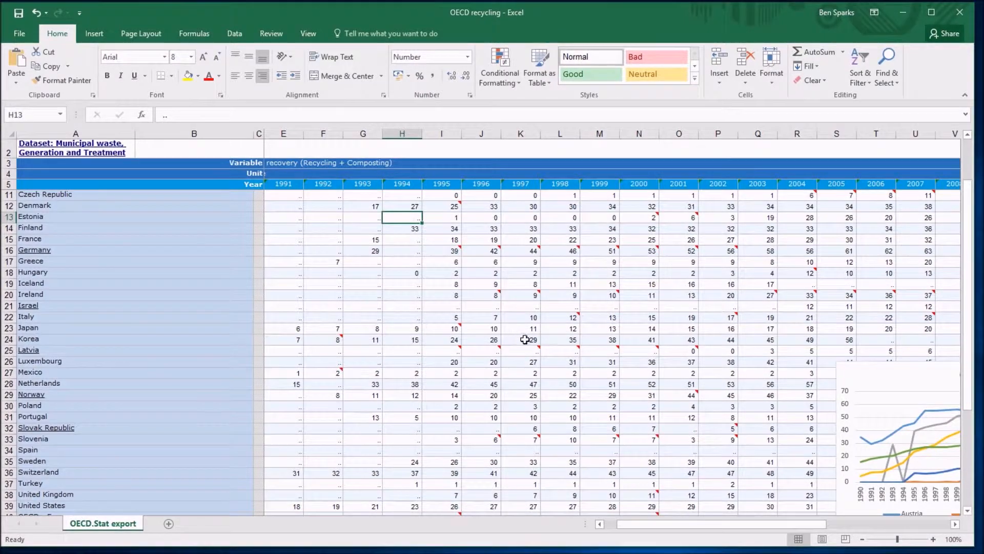
pyautogui.scroll(2, 518, 337)
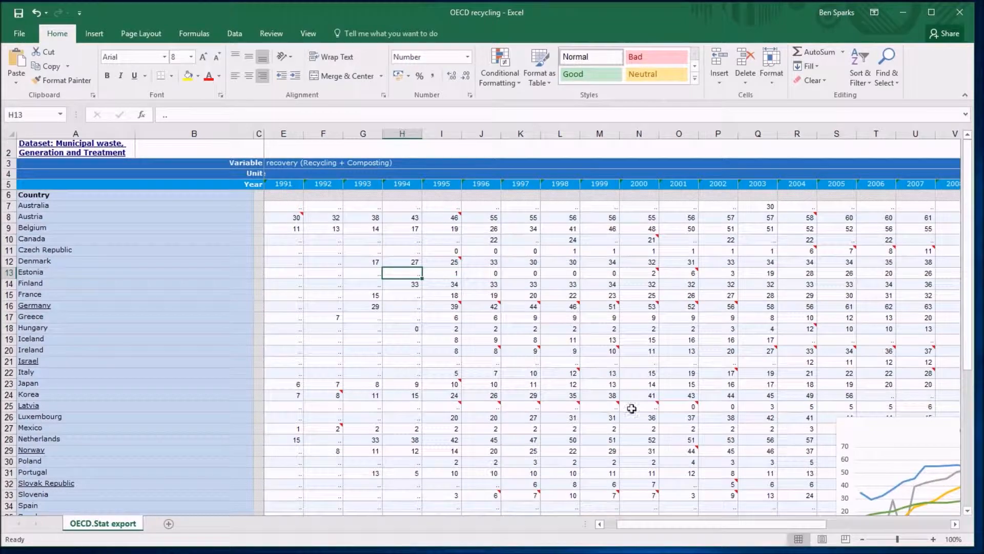
pyautogui.scroll(-2, 675, 456)
pyautogui.moveTo(685, 523); pyautogui.dragTo(789, 521)
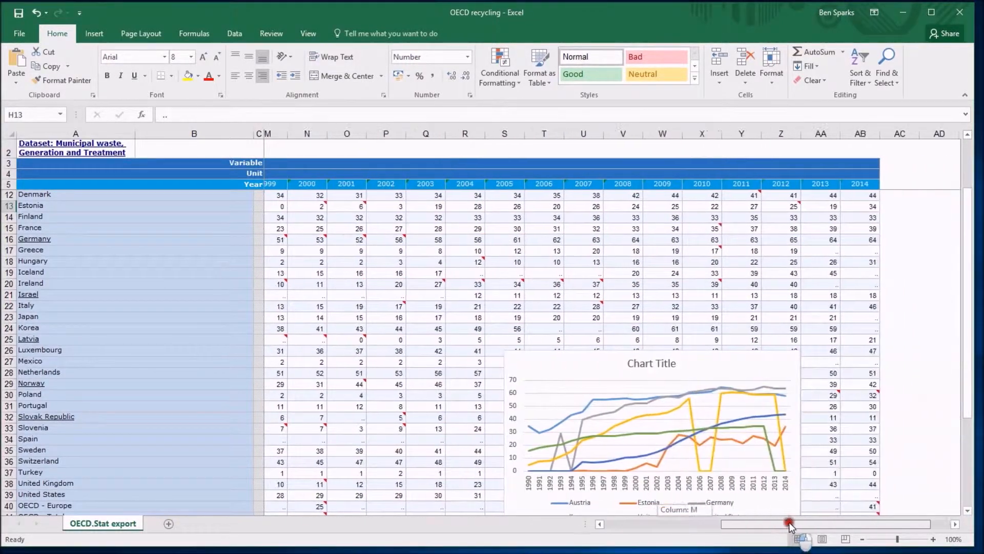
pyautogui.scroll(-2, 570, 291)
pyautogui.click(560, 297)
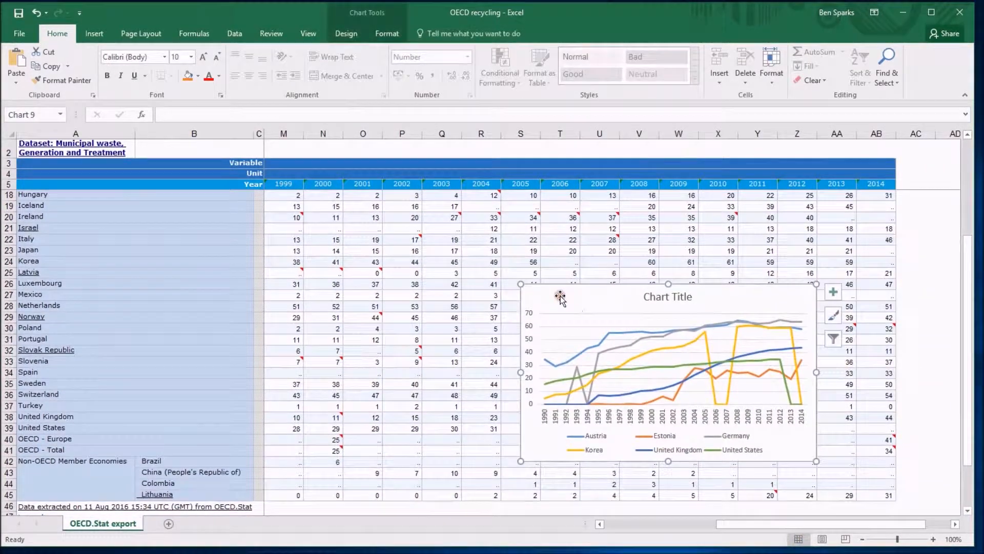
pyautogui.click(449, 228)
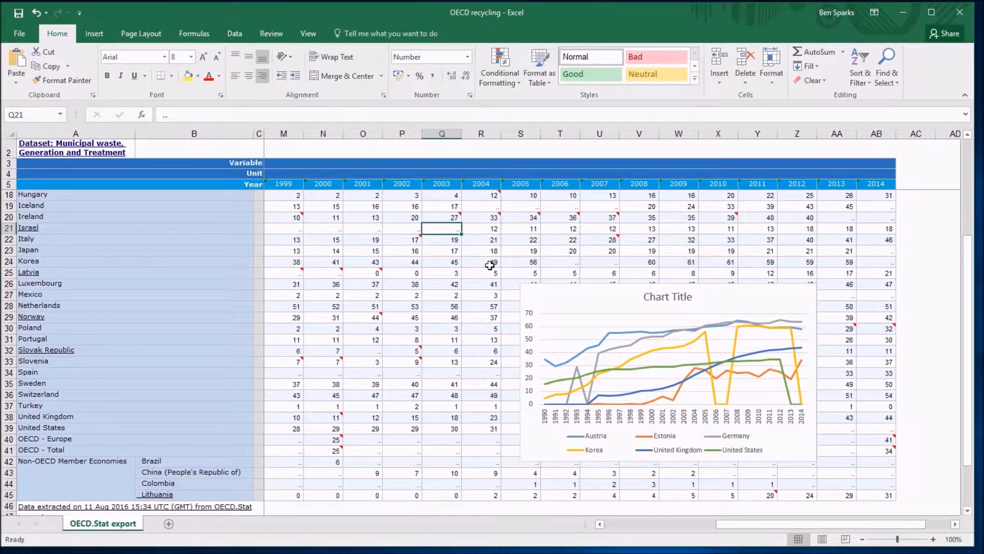
# Step: Open the chart's hidden and empty cell settings, try Zero and Connect data points with line, and set Gaps
pyautogui.click(546, 295)
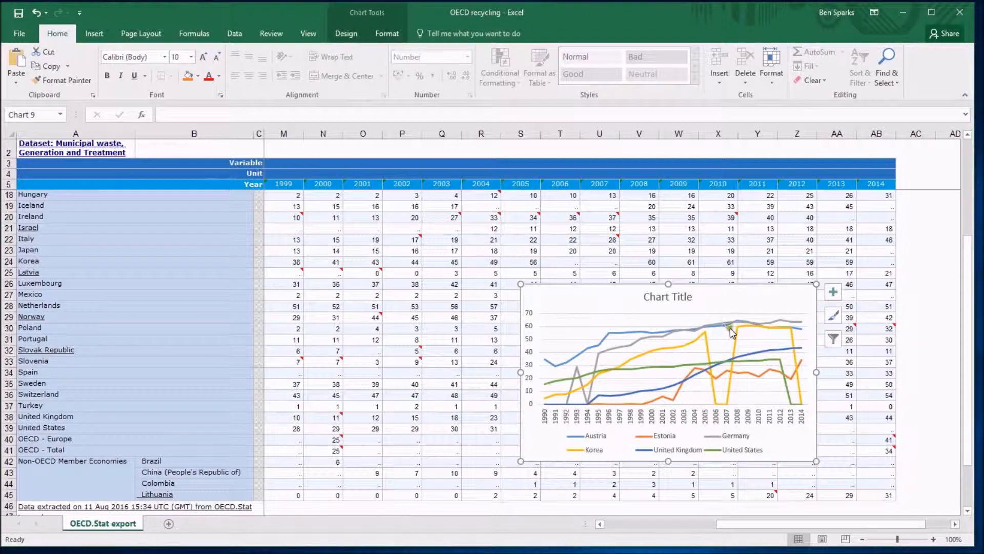
pyautogui.click(351, 37)
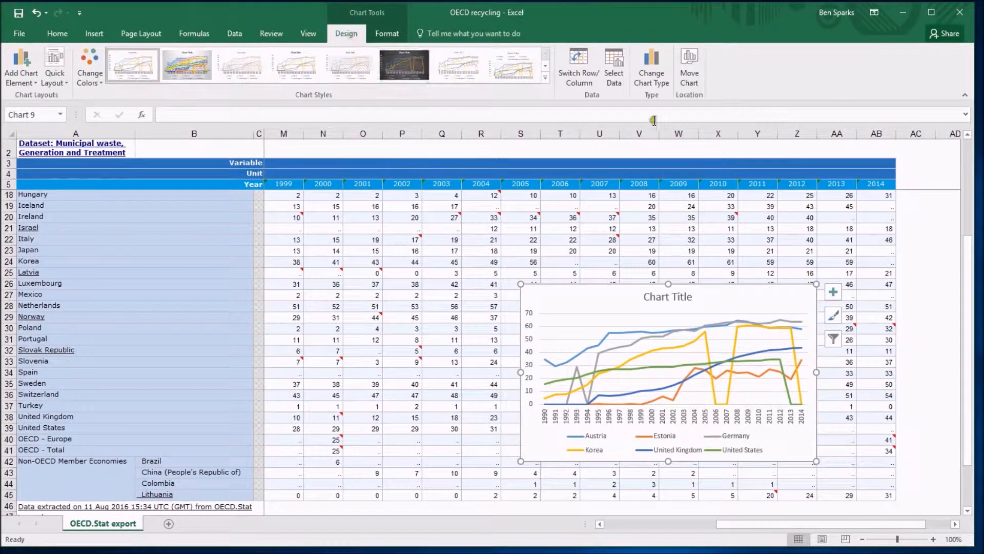
pyautogui.click(611, 68)
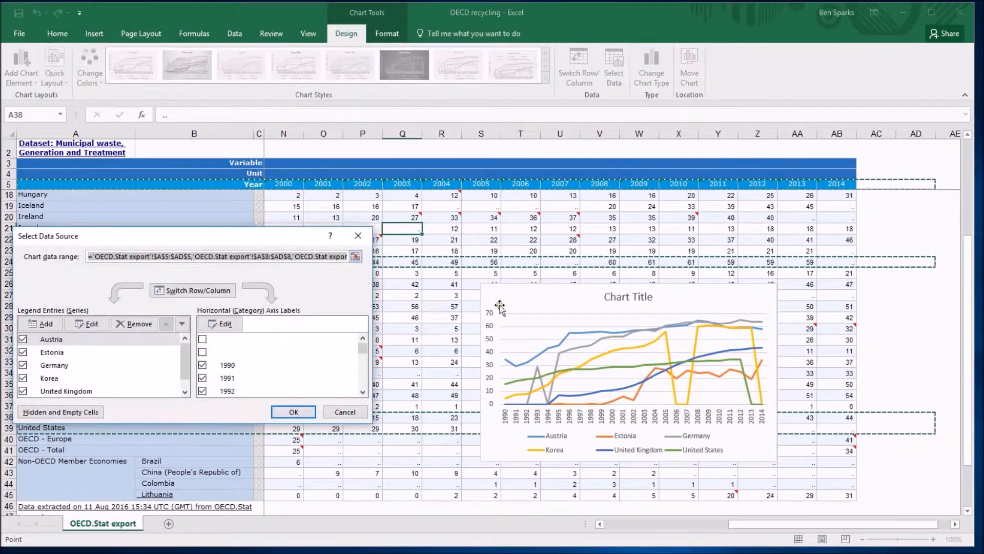
pyautogui.click(93, 413)
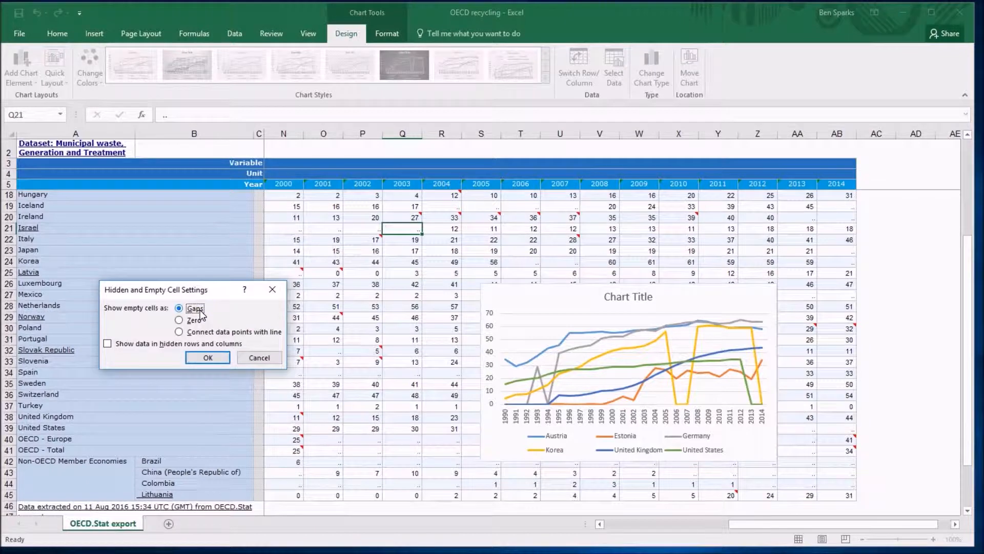
pyautogui.click(181, 320)
pyautogui.click(180, 332)
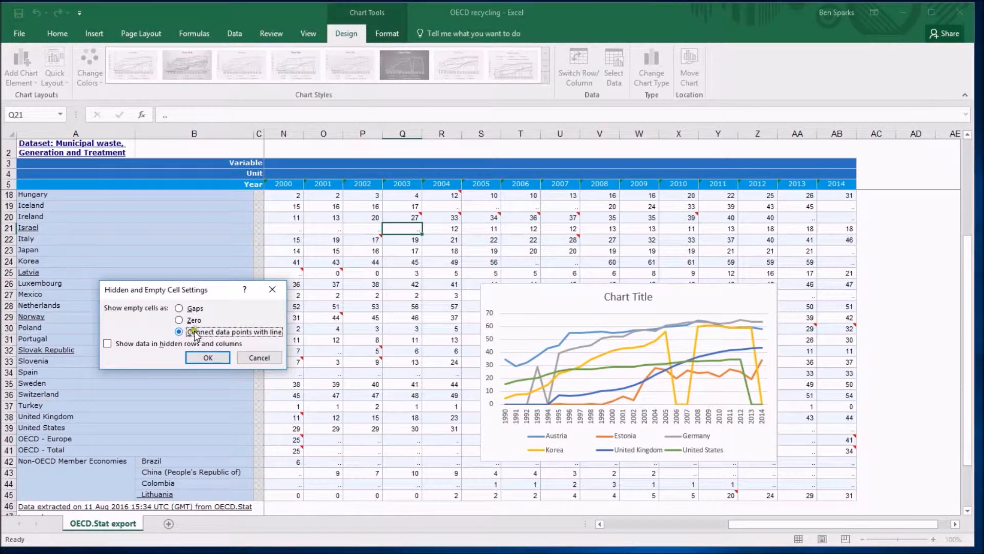
pyautogui.click(180, 309)
pyautogui.click(212, 357)
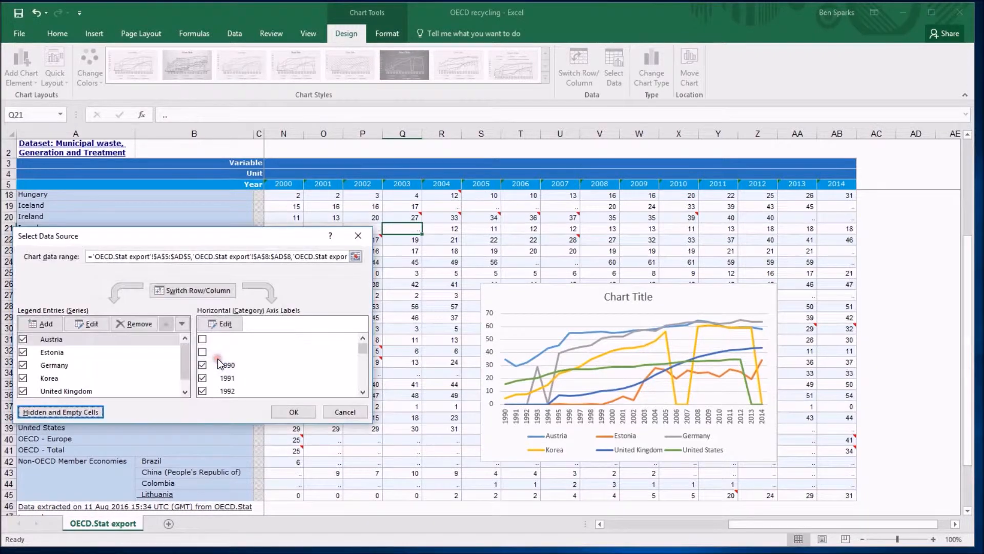
# Step: Close the data source dialog and inspect the zero and '..' cells at the start of the data, such as the Czech Republic row
pyautogui.click(337, 408)
pyautogui.moveTo(751, 524); pyautogui.dragTo(608, 524)
pyautogui.scroll(4, 599, 453)
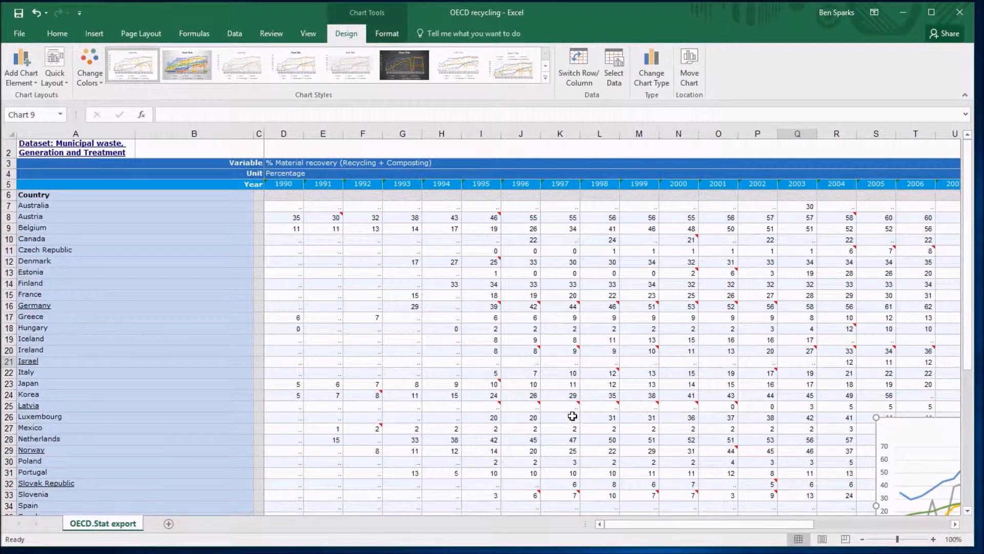
pyautogui.click(296, 206)
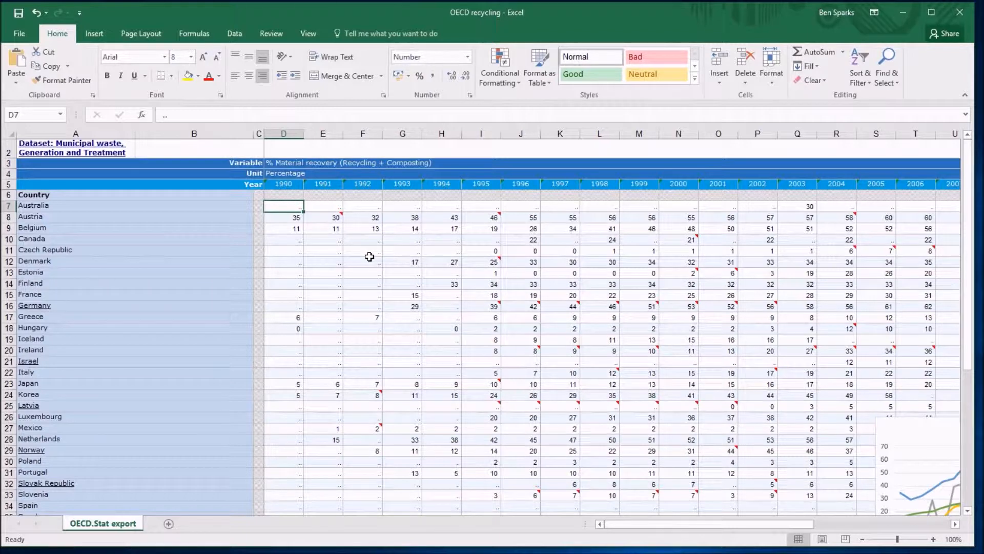
pyautogui.click(482, 253)
pyautogui.click(555, 253)
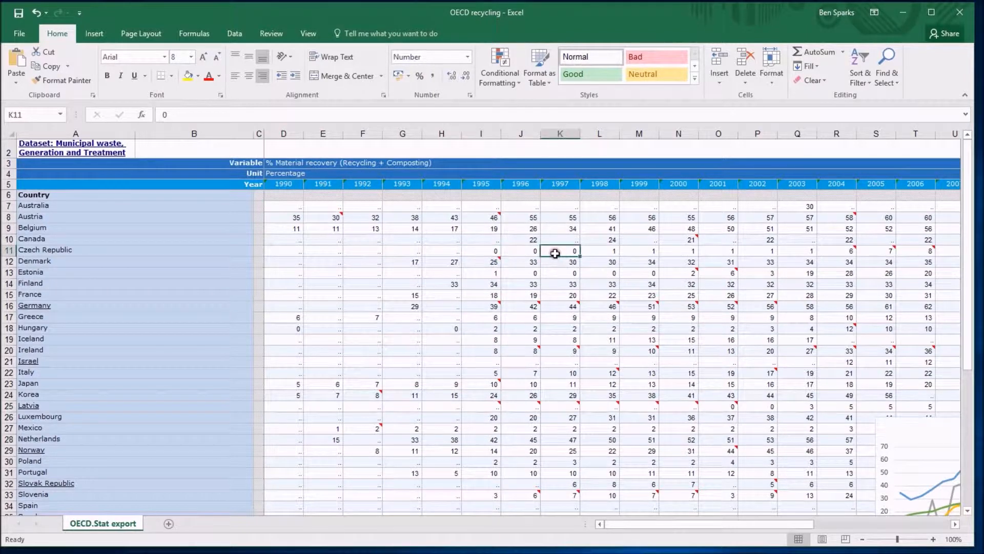
pyautogui.click(491, 252)
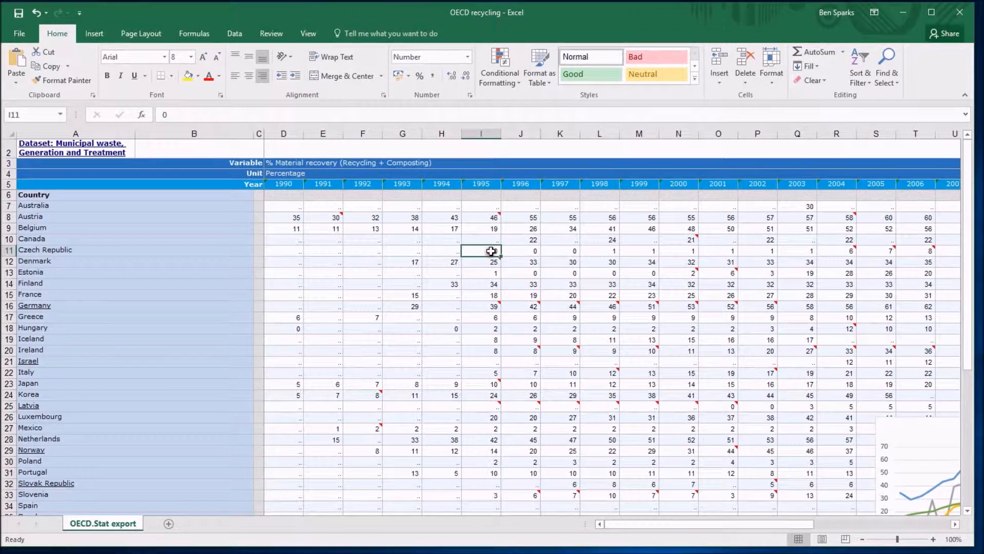
pyautogui.click(302, 202)
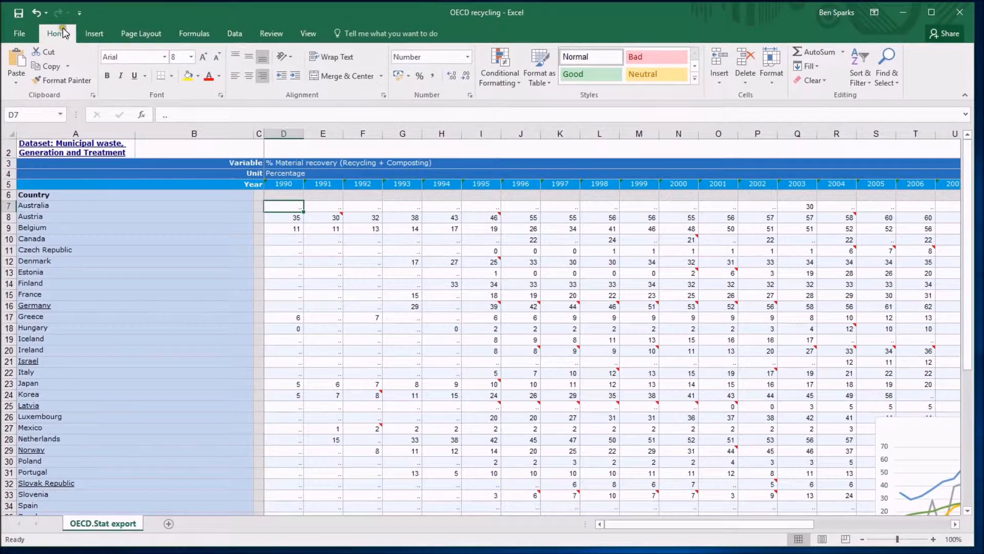
# Step: Open Find and Replace with '..' as the search text and an empty replacement
pyautogui.click(891, 74)
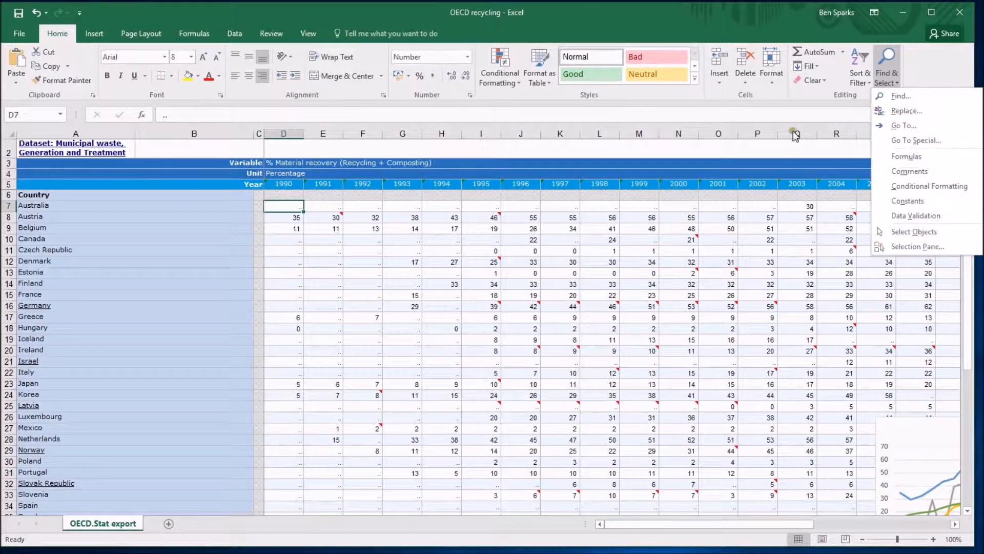
pyautogui.hotkey('ctrl', 'h')
pyautogui.click(585, 287)
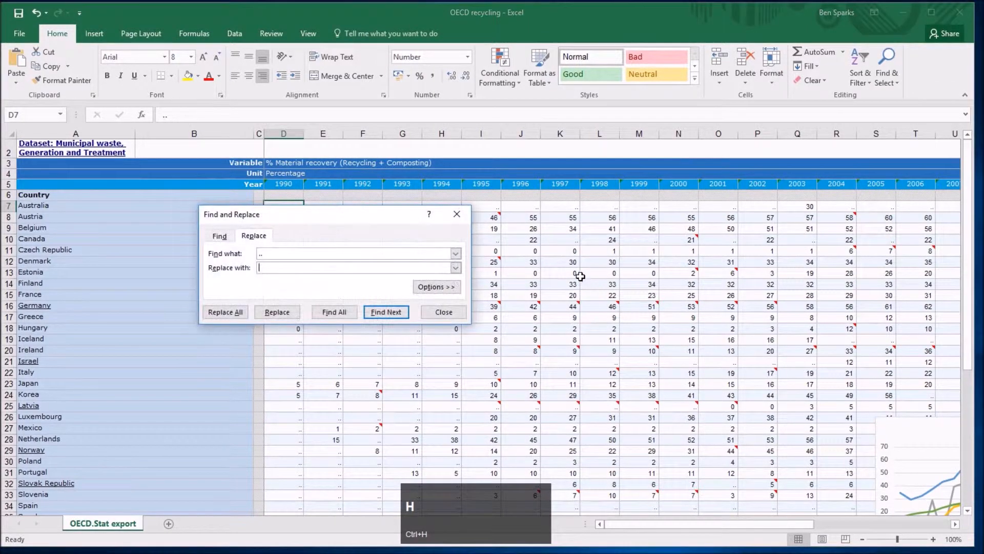
pyautogui.moveTo(371, 217); pyautogui.dragTo(331, 269)
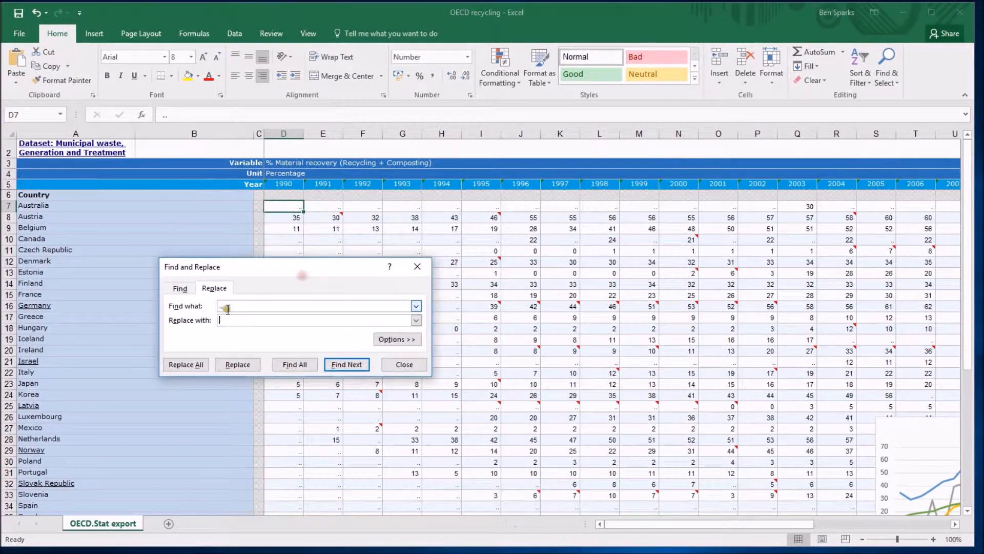
pyautogui.doubleClick(227, 306)
pyautogui.press('BackSpace')
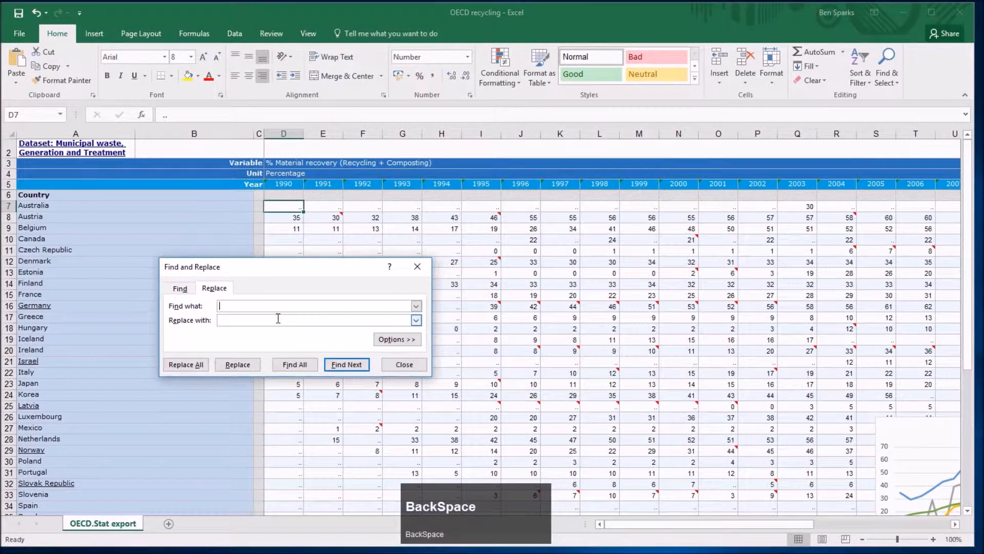
pyautogui.write('..')
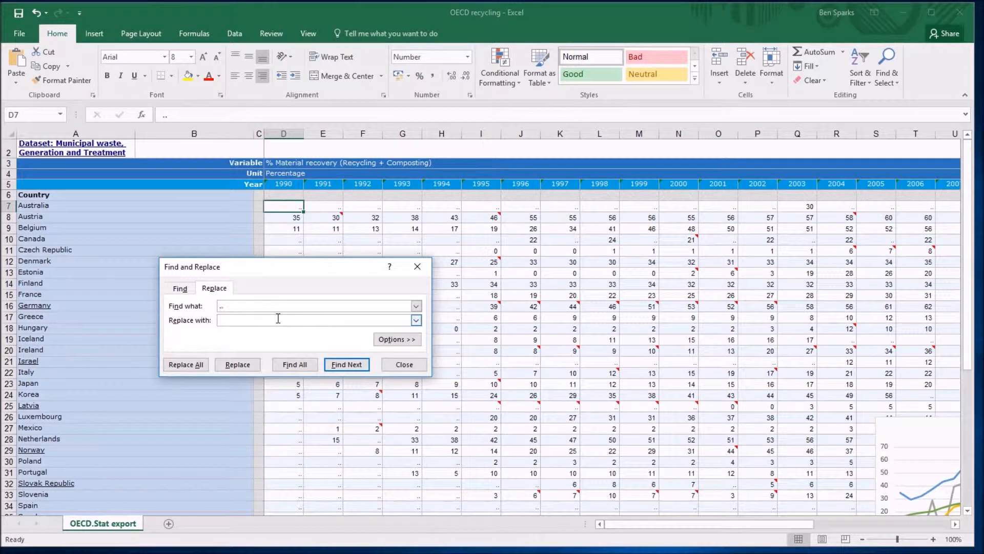
pyautogui.click(278, 318)
pyautogui.write('"')
pyautogui.press('BackSpace')
pyautogui.moveTo(295, 270); pyautogui.dragTo(243, 306)
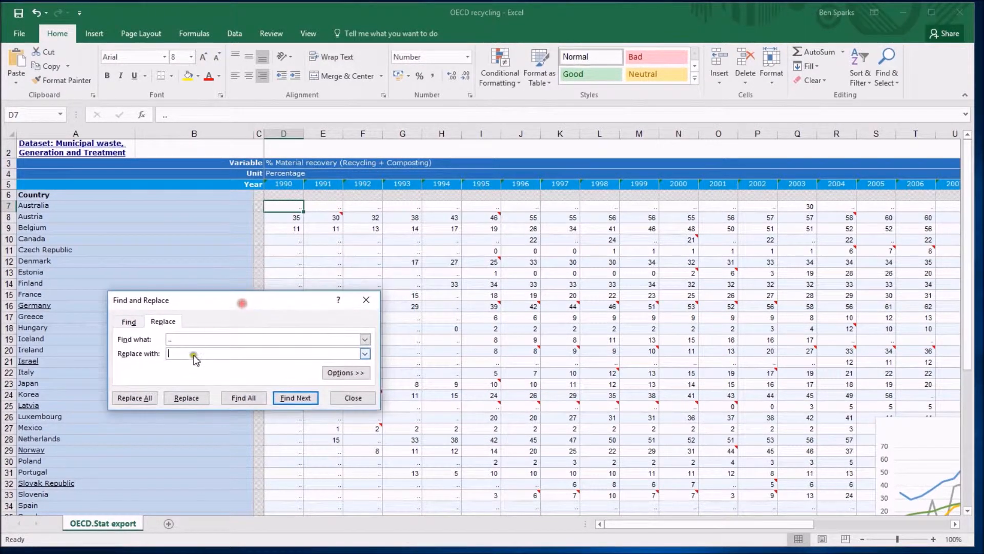
# Step: Replace the '..' placeholders with blanks, first one at a time from cell D7, then all at once, and close the dialog
pyautogui.click(187, 398)
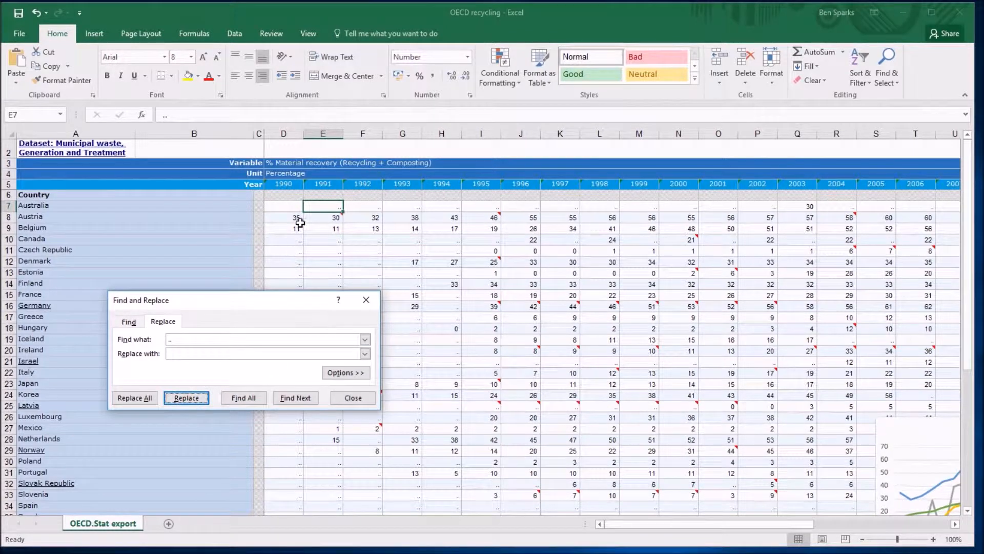
pyautogui.click(290, 205)
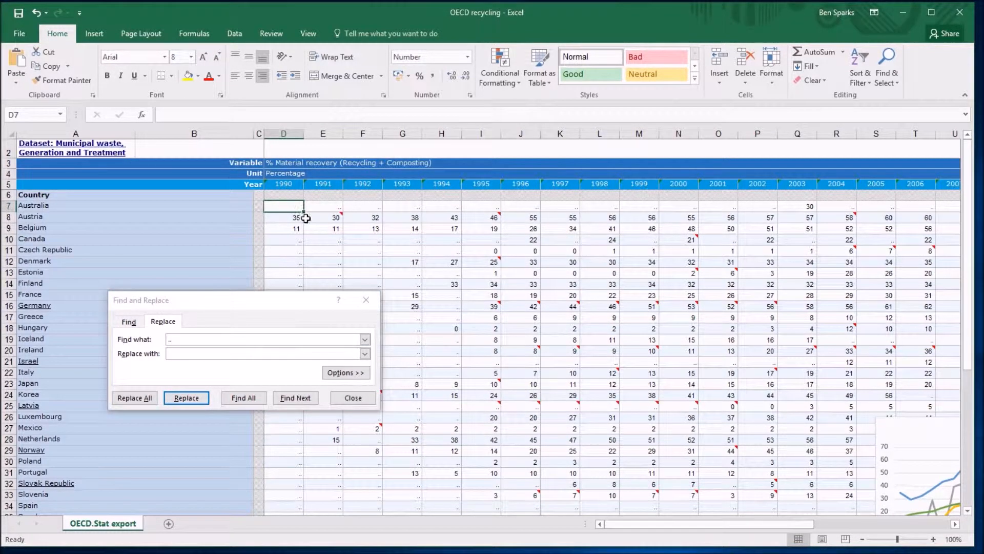
pyautogui.click(202, 400)
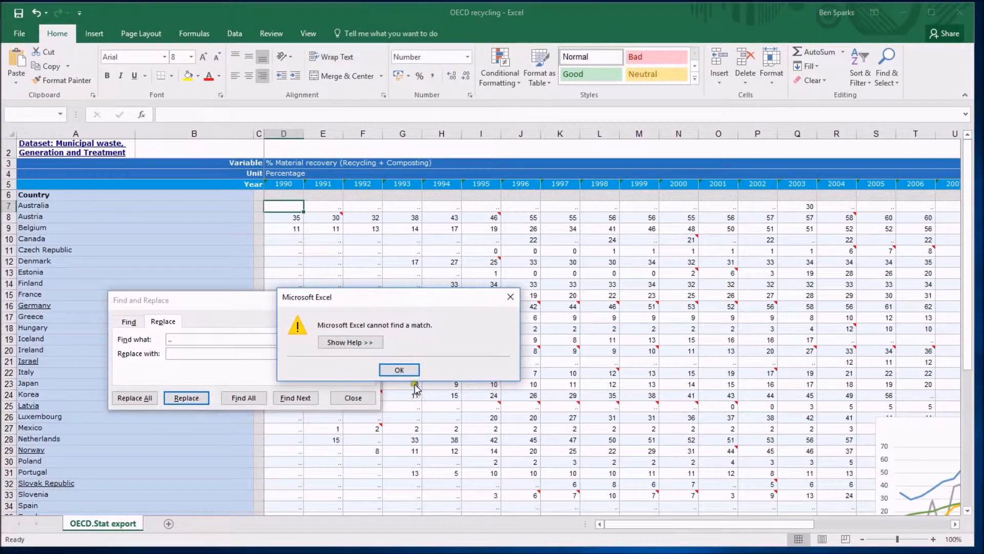
pyautogui.click(403, 371)
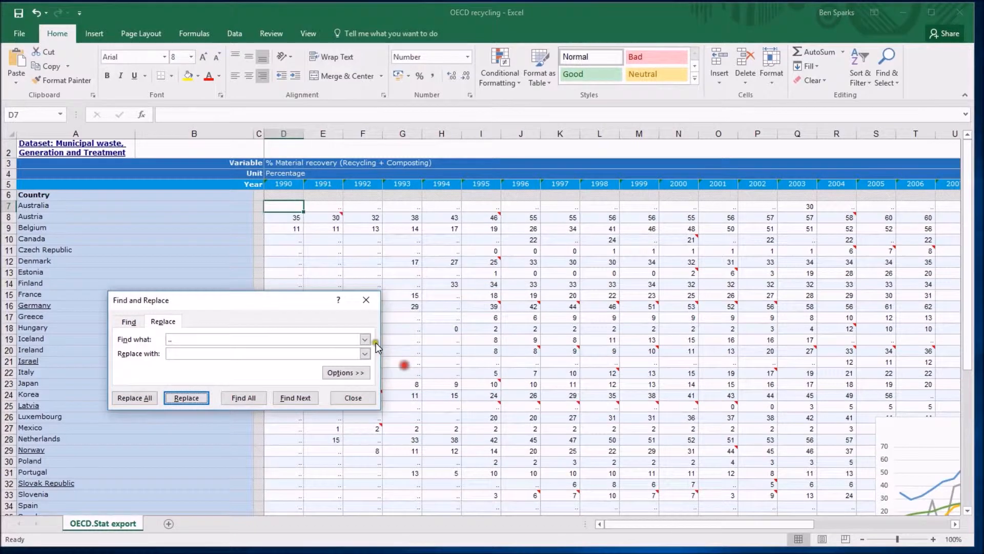
pyautogui.click(190, 397)
pyautogui.click(191, 400)
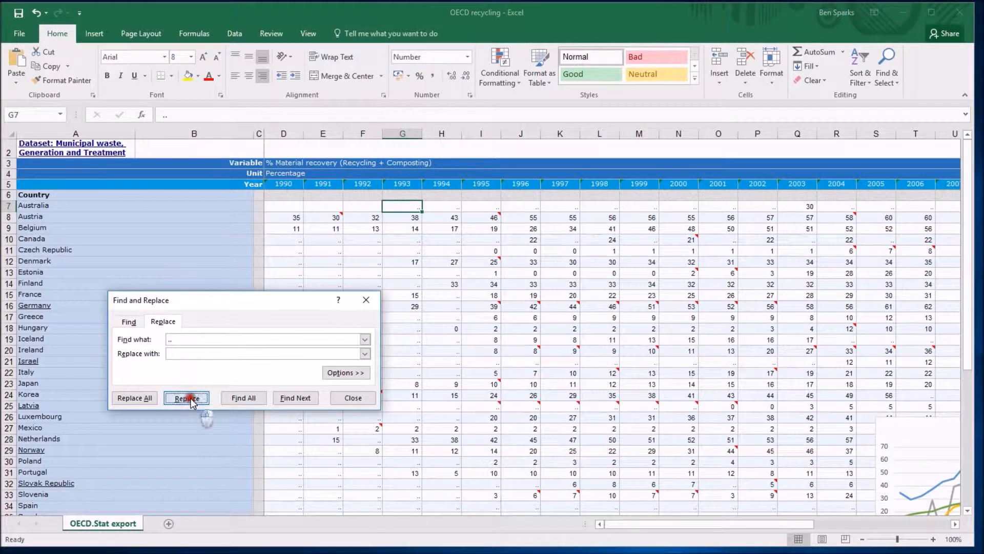
pyautogui.click(188, 398)
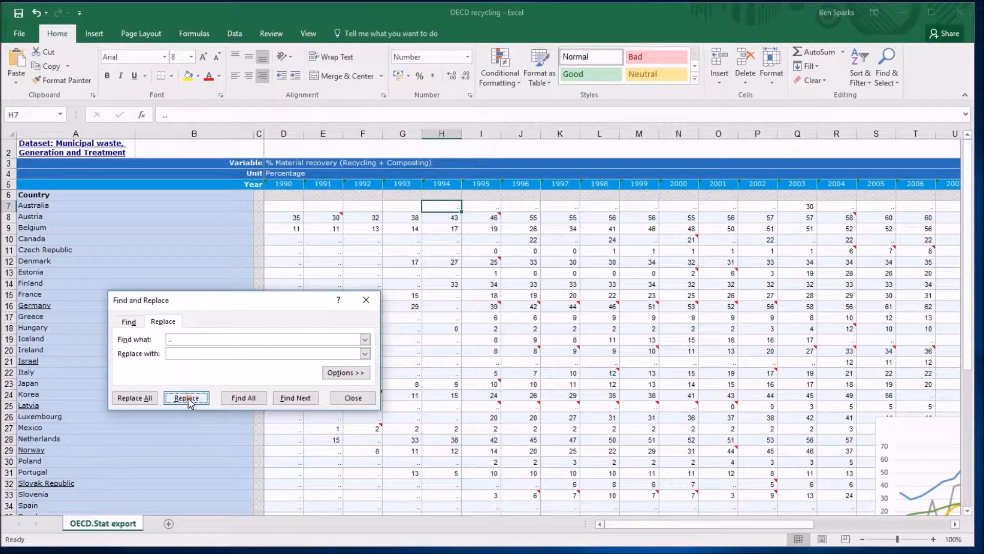
pyautogui.click(146, 399)
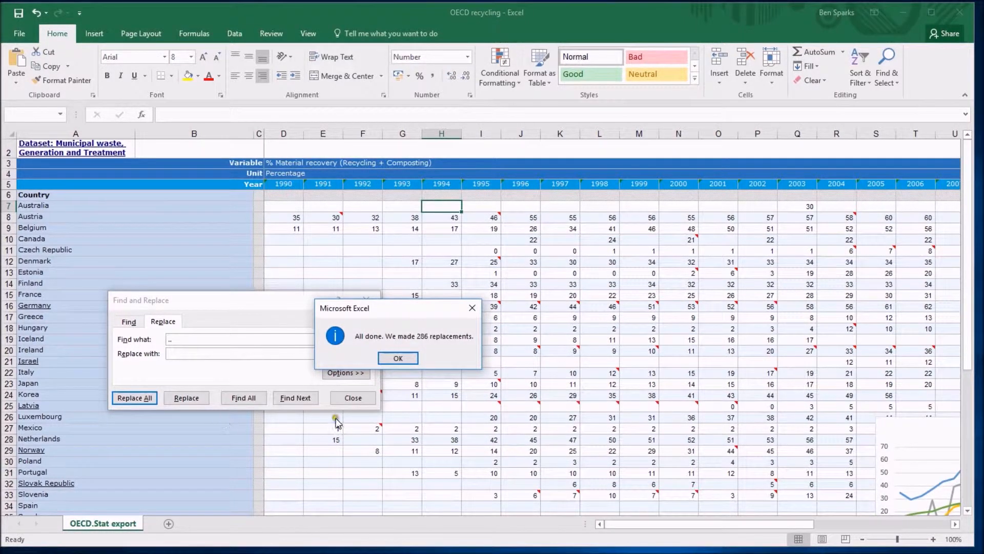
pyautogui.click(399, 358)
pyautogui.click(361, 398)
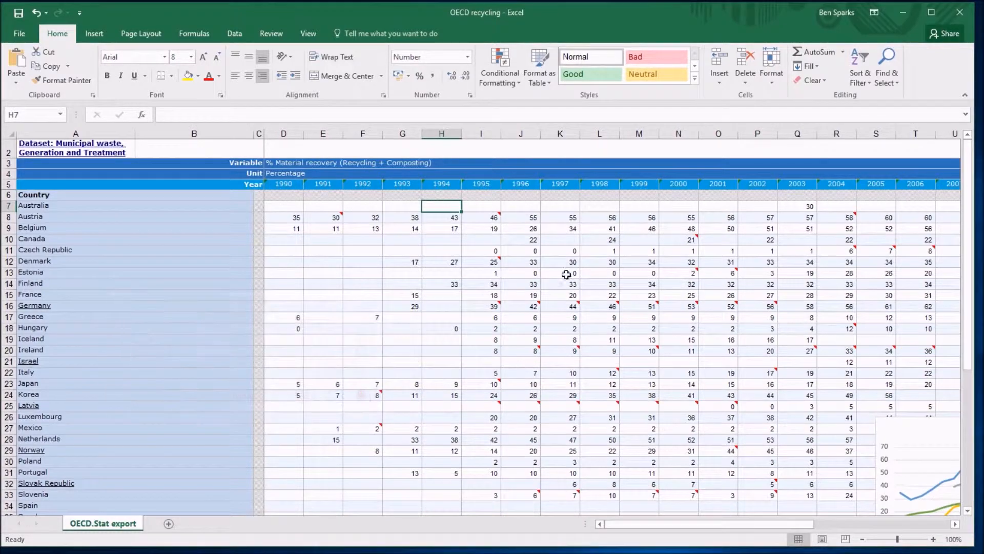
# Step: Scroll to the chart and review its hidden and empty cell settings, keeping empty cells shown as Gaps
pyautogui.click(480, 206)
pyautogui.click(411, 251)
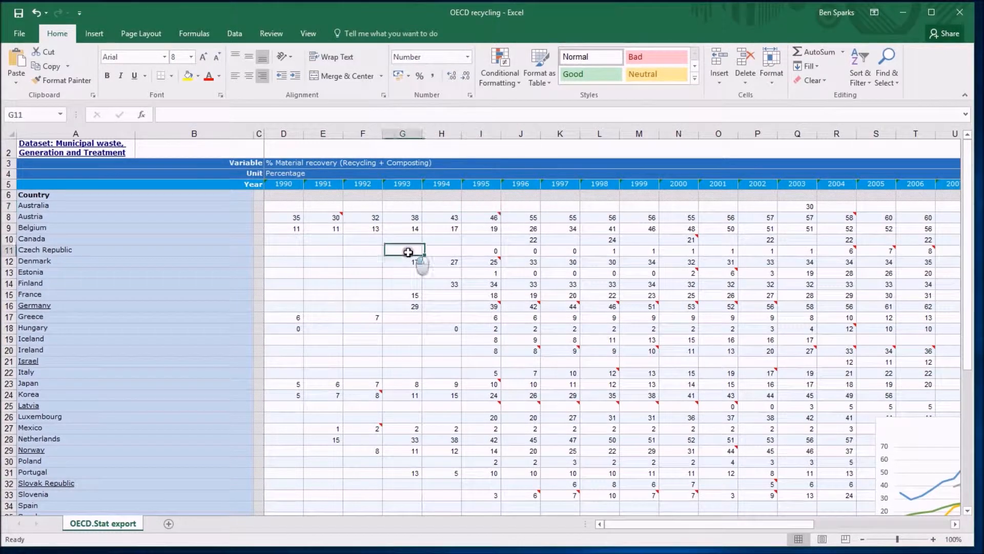
pyautogui.scroll(-3, 651, 407)
pyautogui.scroll(-1, 644, 402)
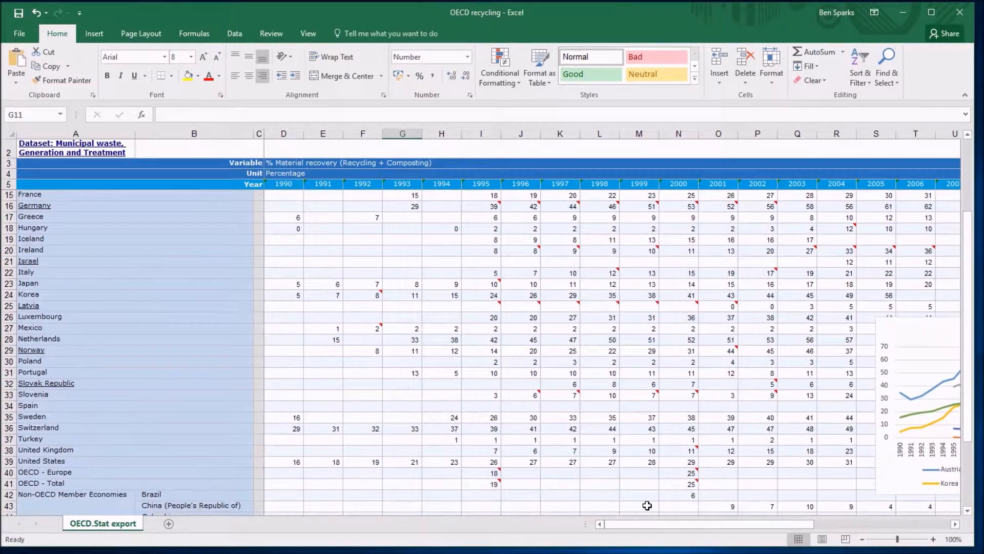
pyautogui.moveTo(641, 524); pyautogui.dragTo(764, 525)
pyautogui.scroll(-1, 792, 392)
pyautogui.scroll(-1, 793, 393)
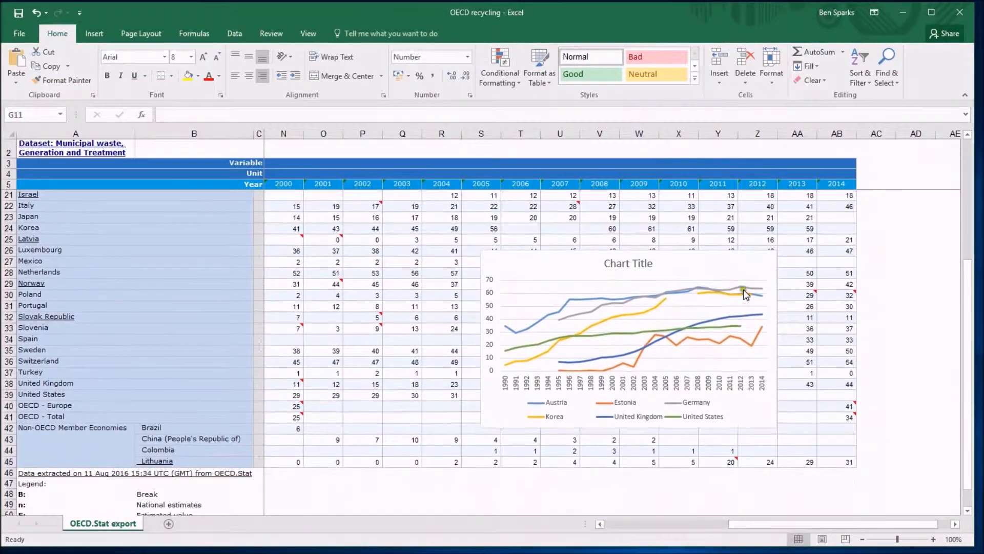
pyautogui.click(718, 265)
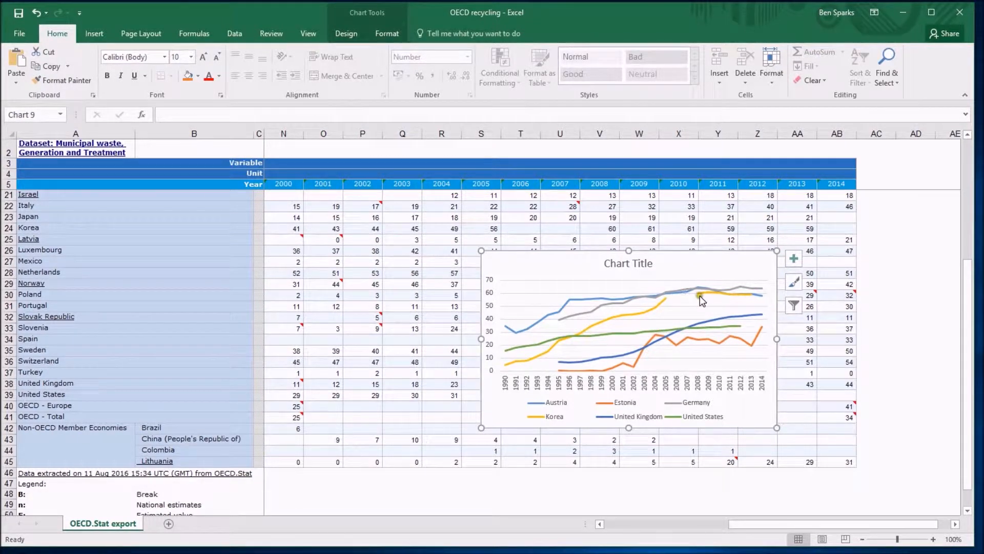
pyautogui.click(351, 34)
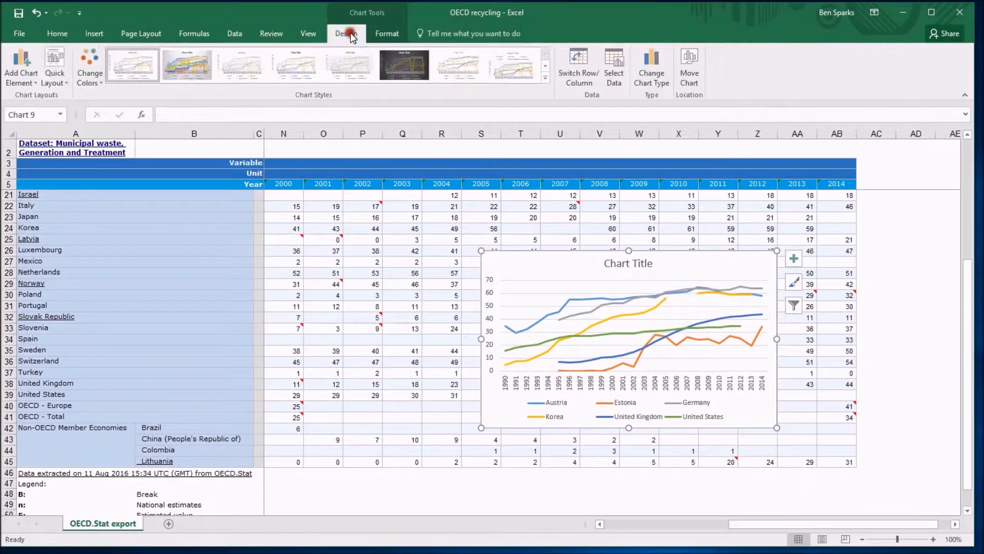
pyautogui.click(611, 62)
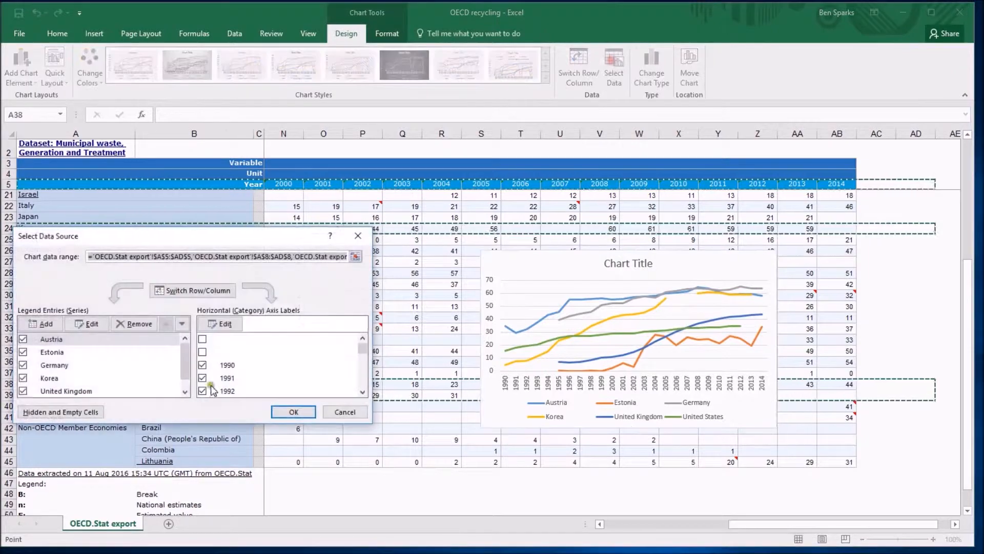
pyautogui.click(86, 412)
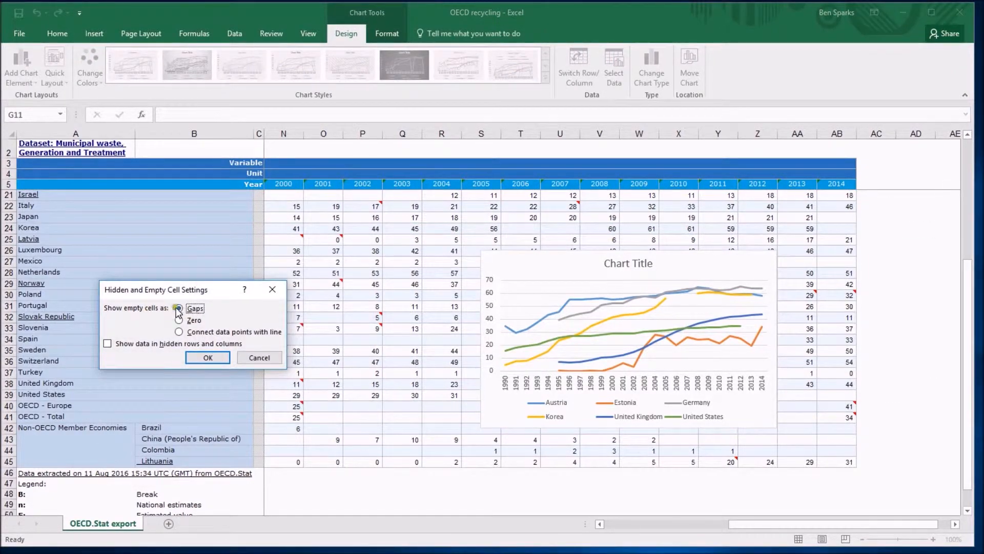
pyautogui.click(207, 358)
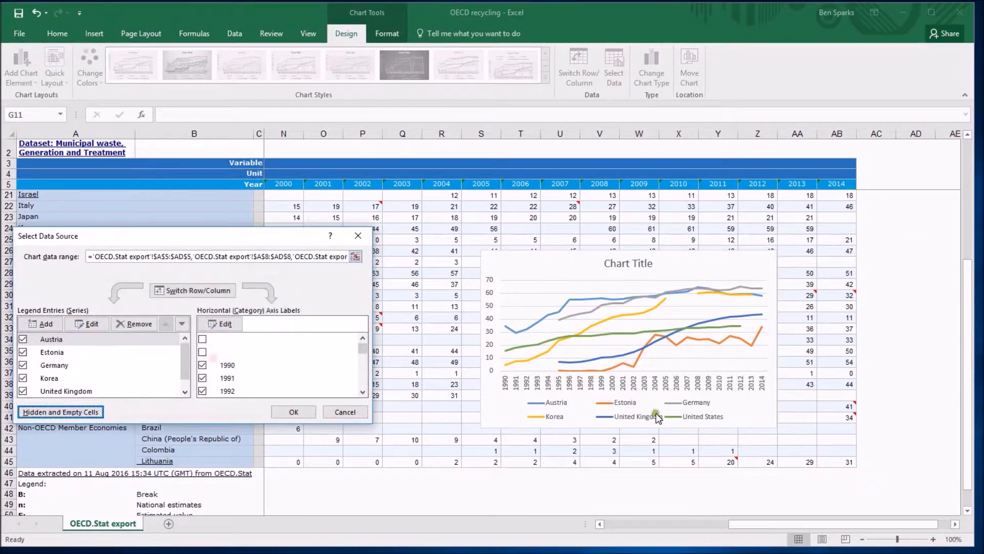
pyautogui.click(290, 413)
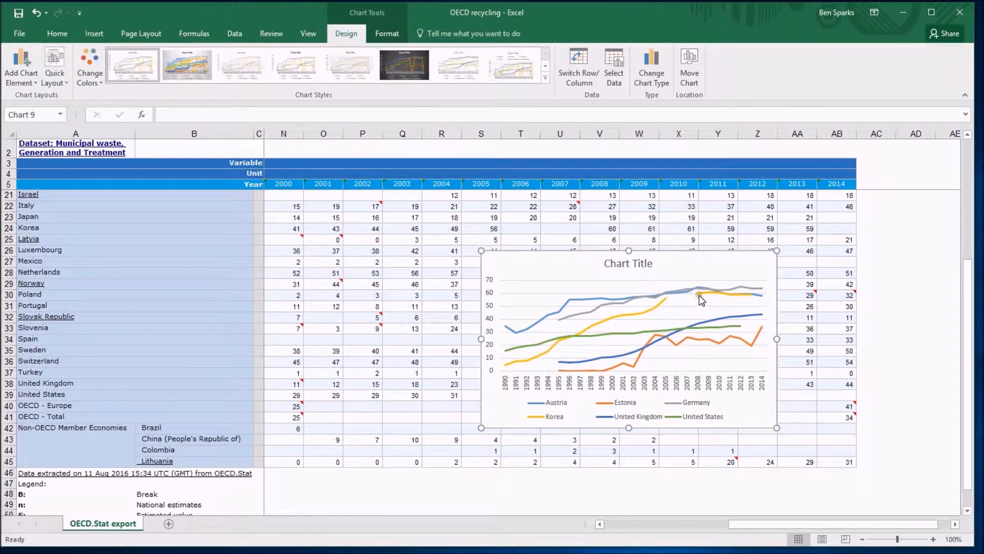